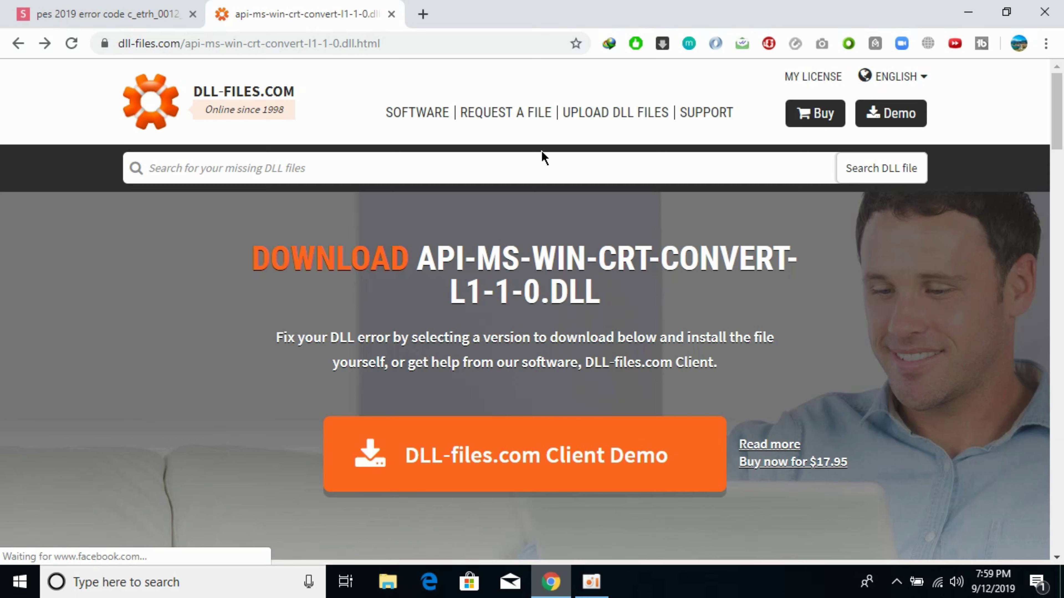
# Highlight the api-ms-win-crt-convert-l1-1-0.dll page's web address, then click away to deselect it
pyautogui.click(520, 38)
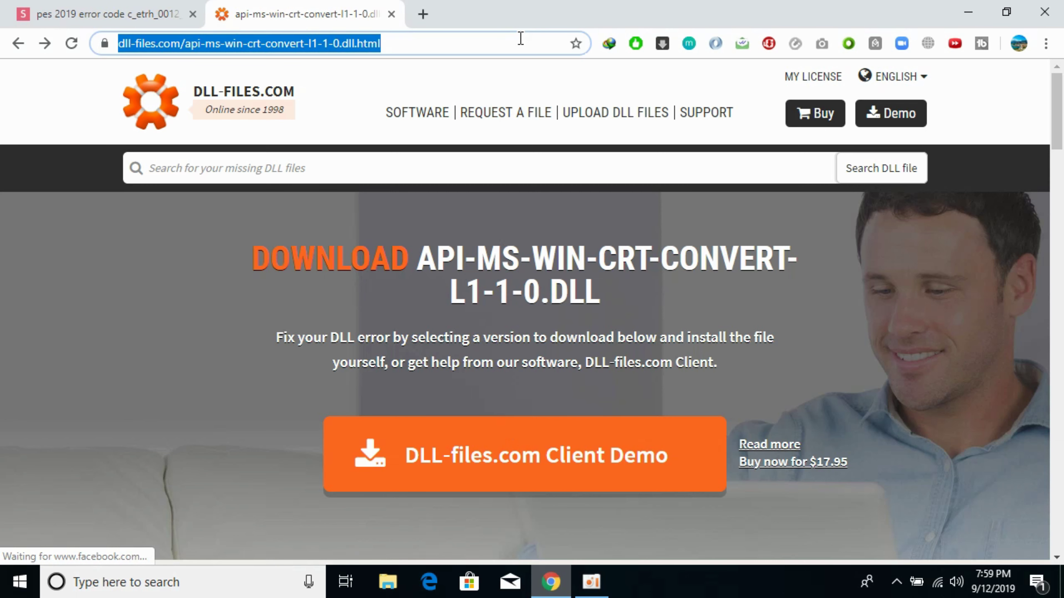
pyautogui.click(810, 272)
# Scroll to the versions table, compare the two 10.0.10046.0 rows, and download the 32bit one
pyautogui.scroll(-8, 810, 271)
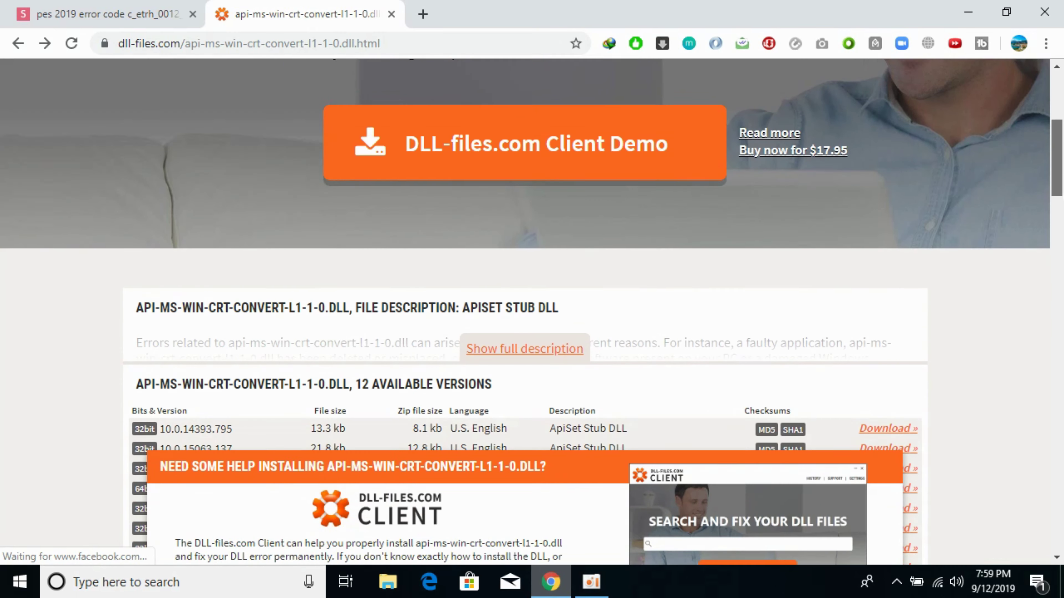
pyautogui.scroll(-2, 525, 311)
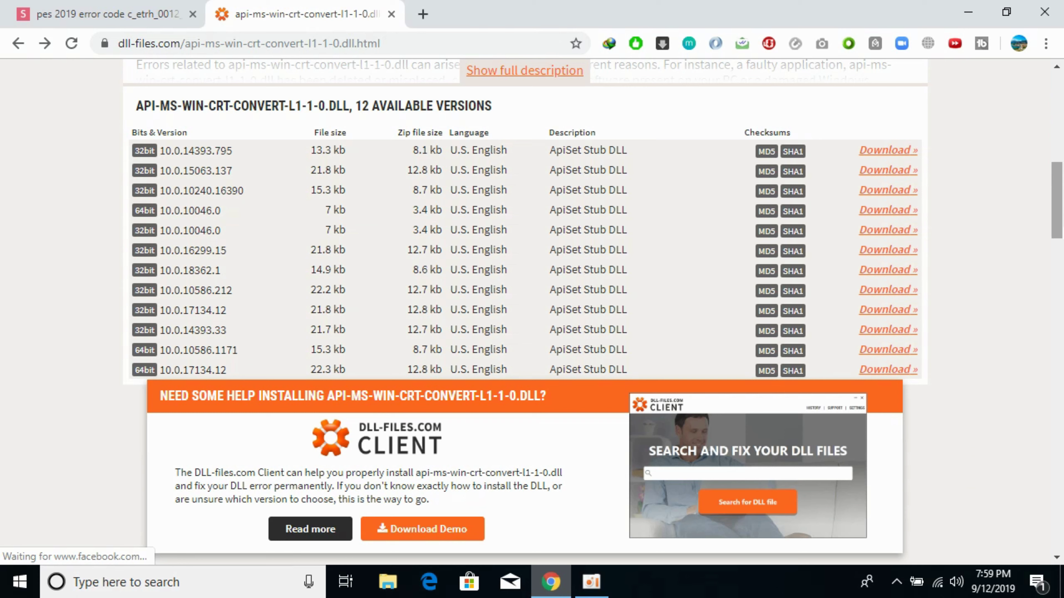
pyautogui.moveTo(161, 211); pyautogui.dragTo(229, 234)
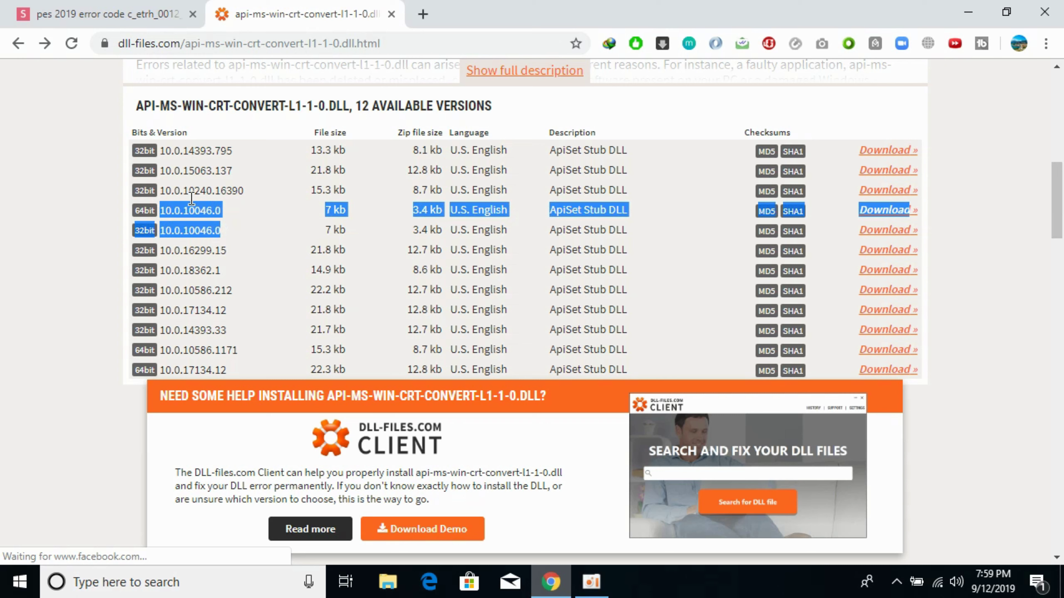
pyautogui.moveTo(207, 210); pyautogui.dragTo(161, 237)
pyautogui.click(260, 244)
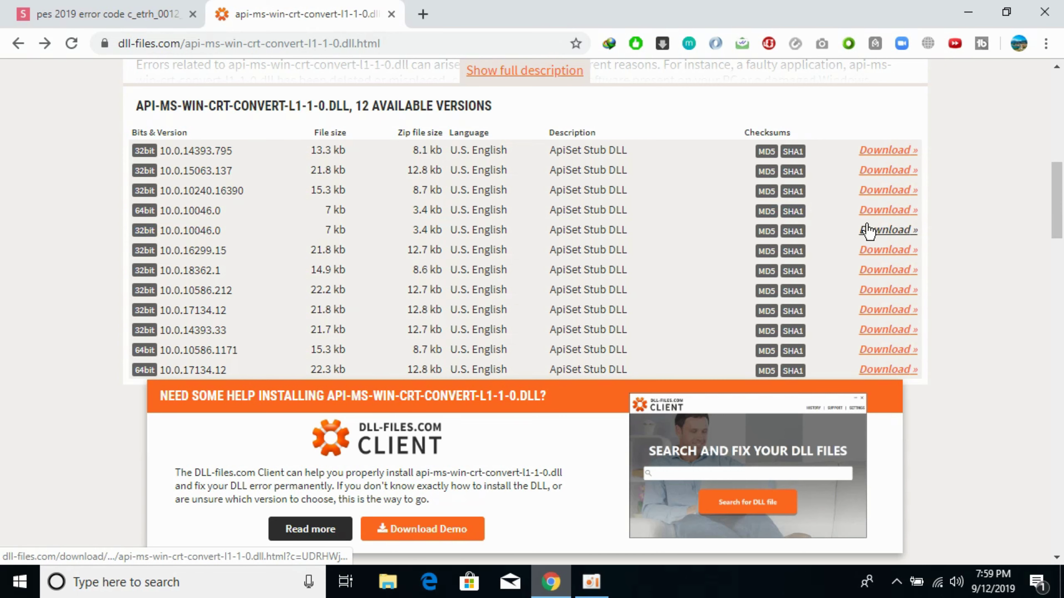
pyautogui.click(878, 231)
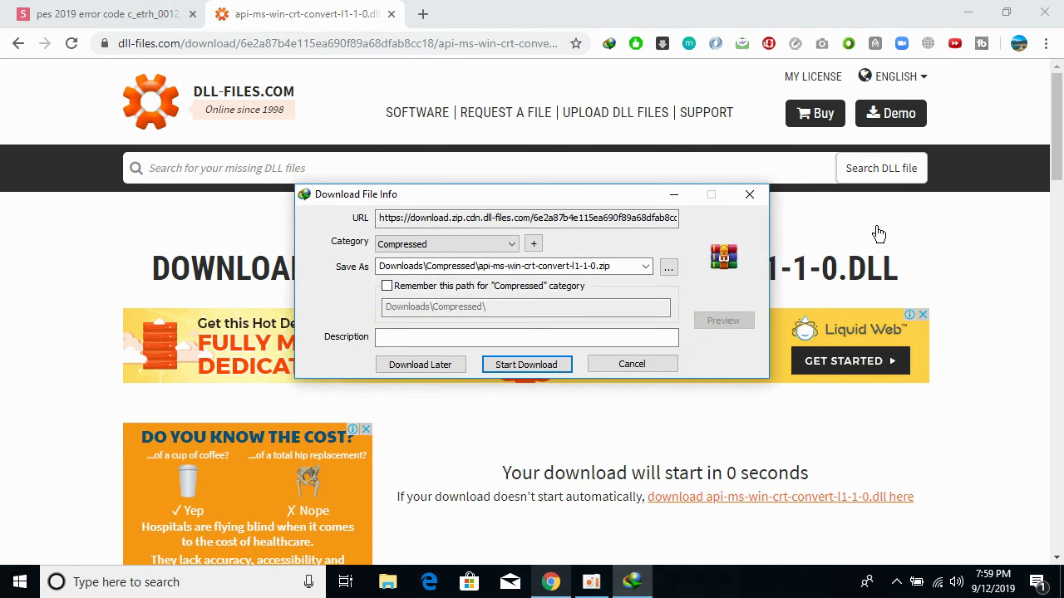
# Save api-ms-win-crt-convert-l1-1-0.zip with IDM, dismiss the completion notice, and return to the versions list
pyautogui.click(544, 364)
pyautogui.click(675, 344)
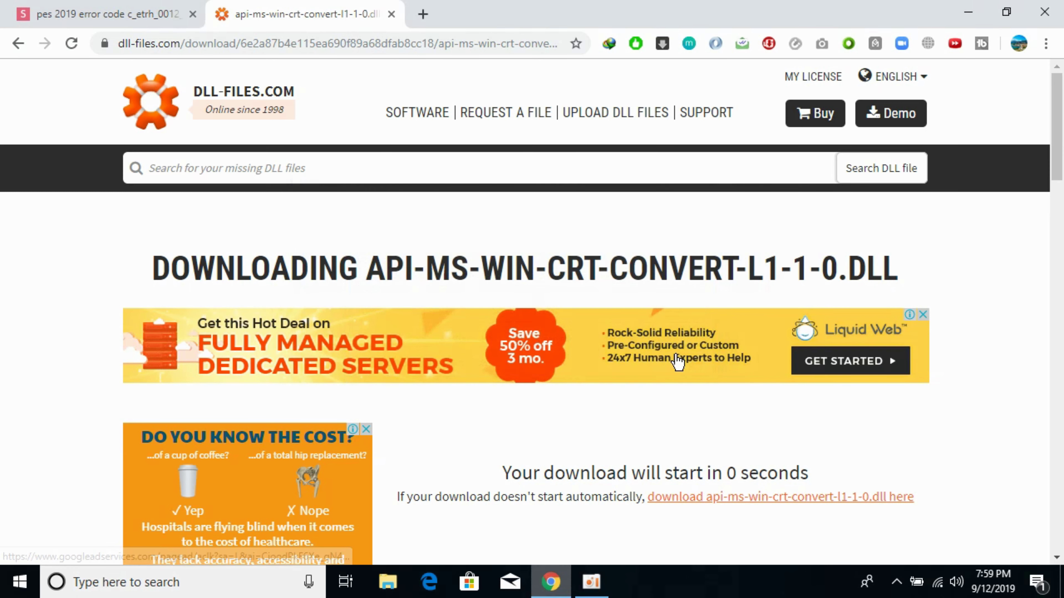
pyautogui.click(19, 43)
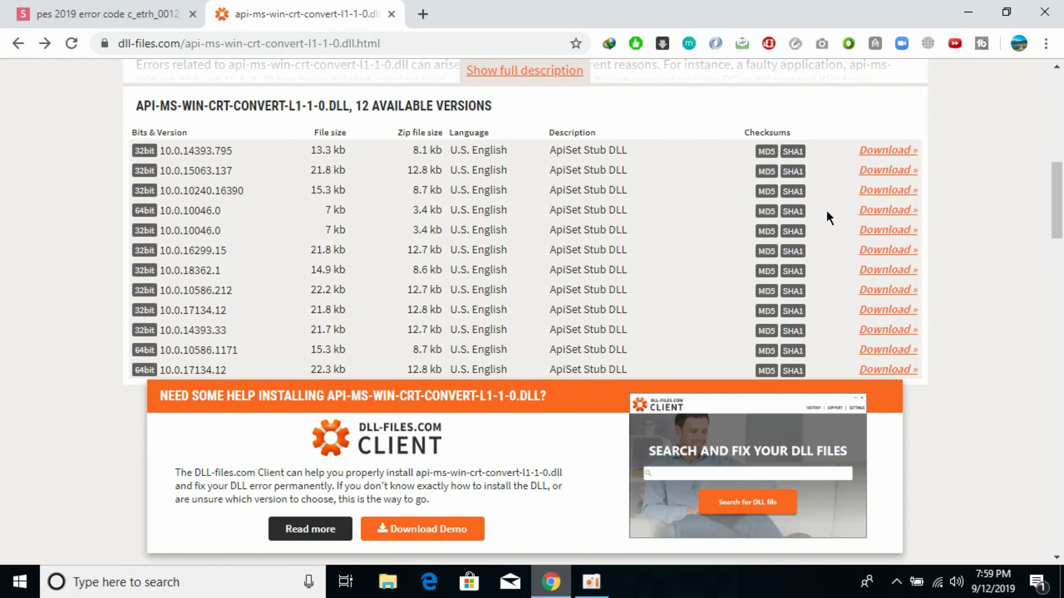
# Download the 64bit 10.0.10046.0 zip through IDM, then reveal the Windows desktop
pyautogui.click(868, 209)
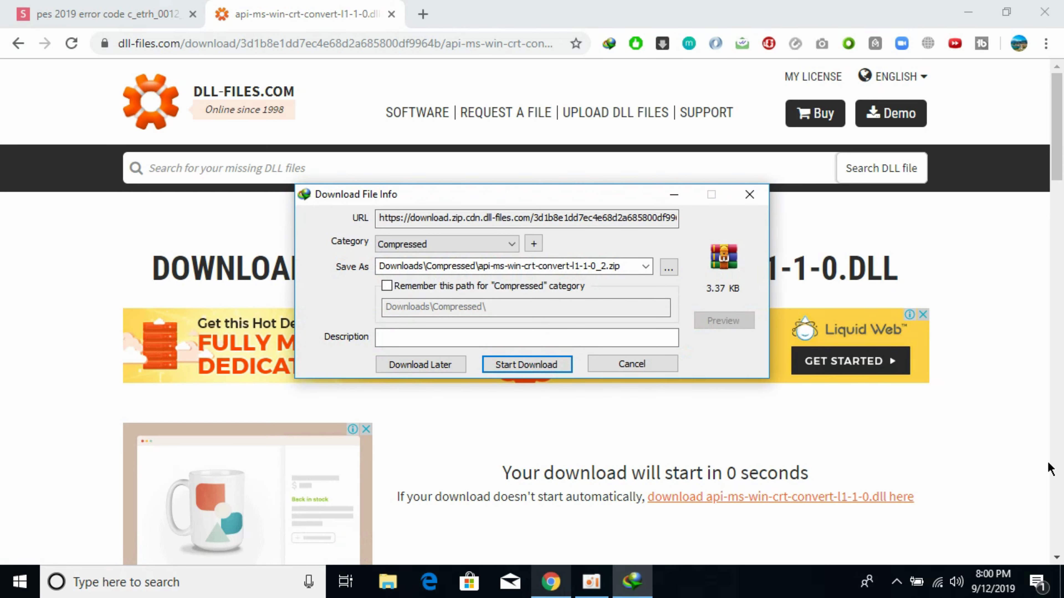
pyautogui.click(524, 370)
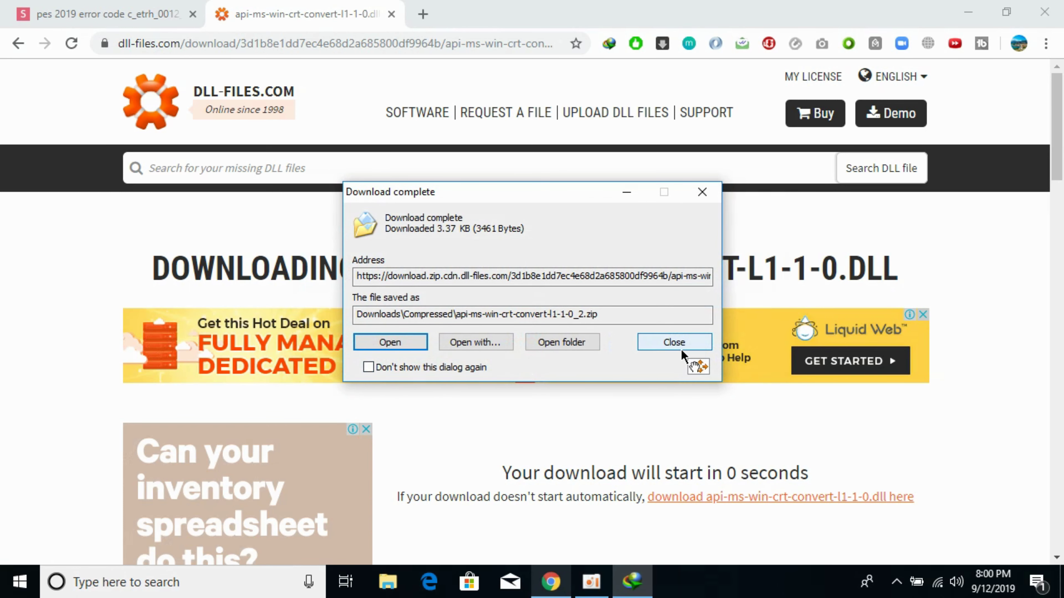
pyautogui.click(675, 342)
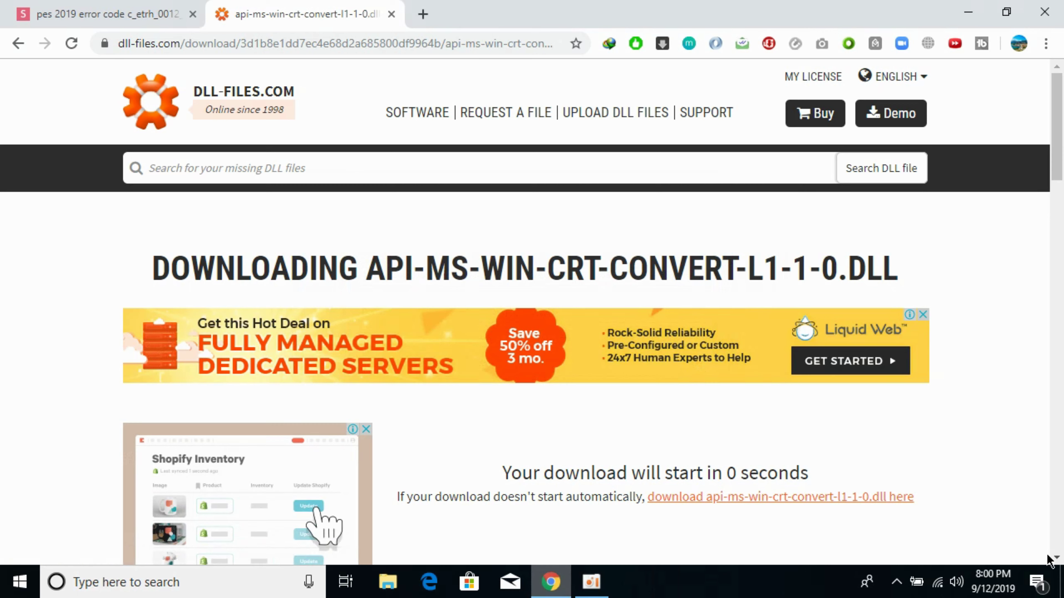
pyautogui.click(1062, 585)
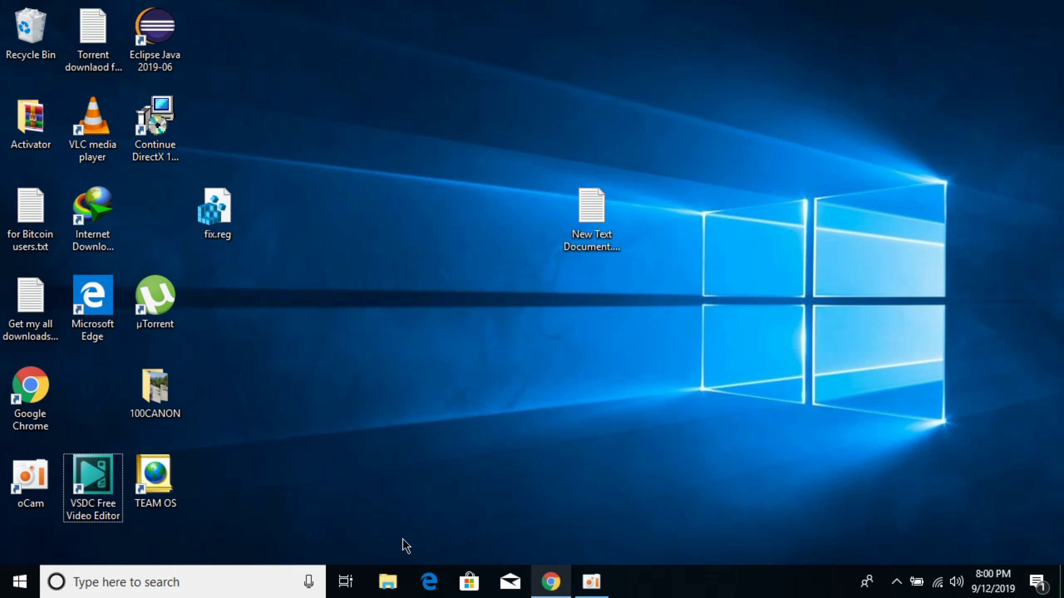
# Check This PC's system properties to confirm a 64-bit operating system, then close them
pyautogui.click(387, 581)
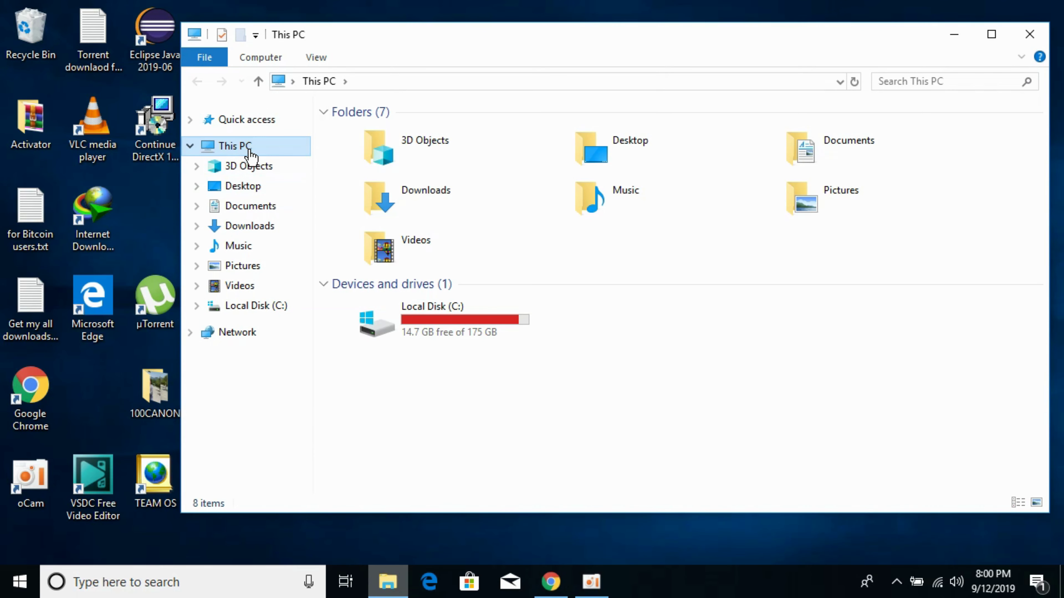
pyautogui.rightClick(250, 151)
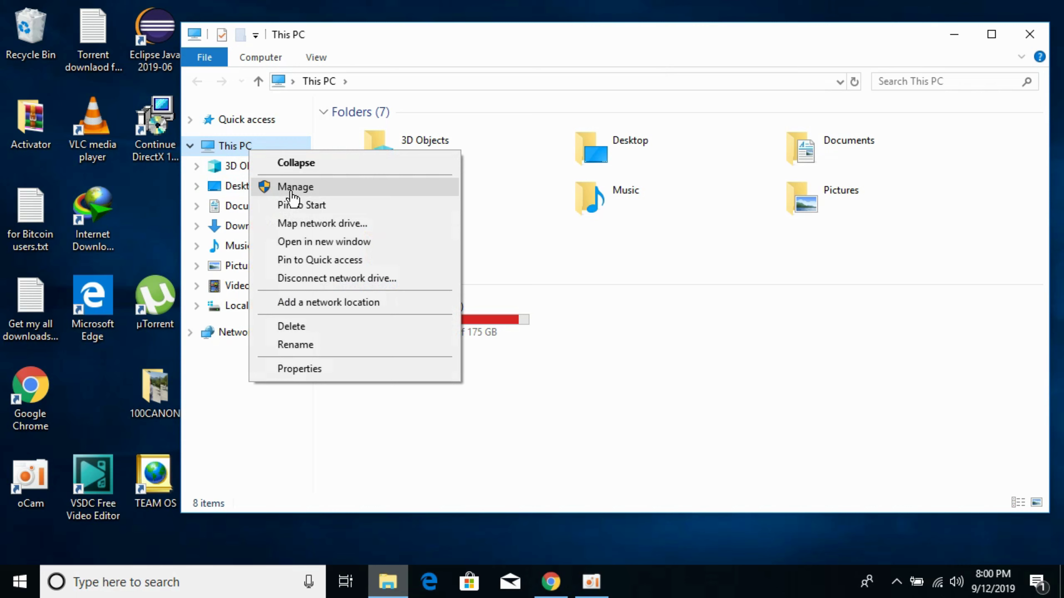
pyautogui.click(302, 370)
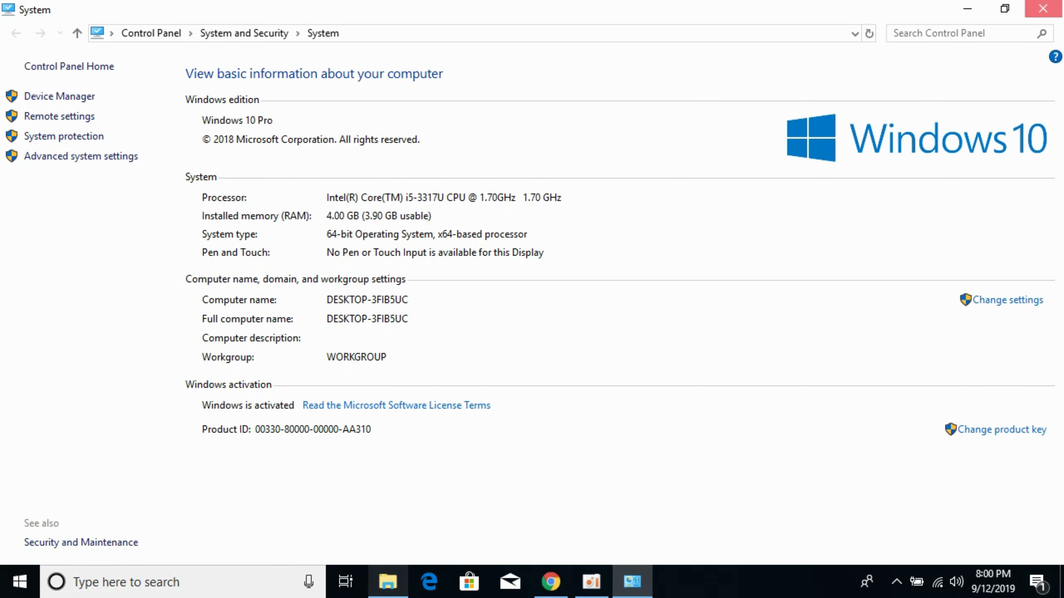
pyautogui.click(1042, 8)
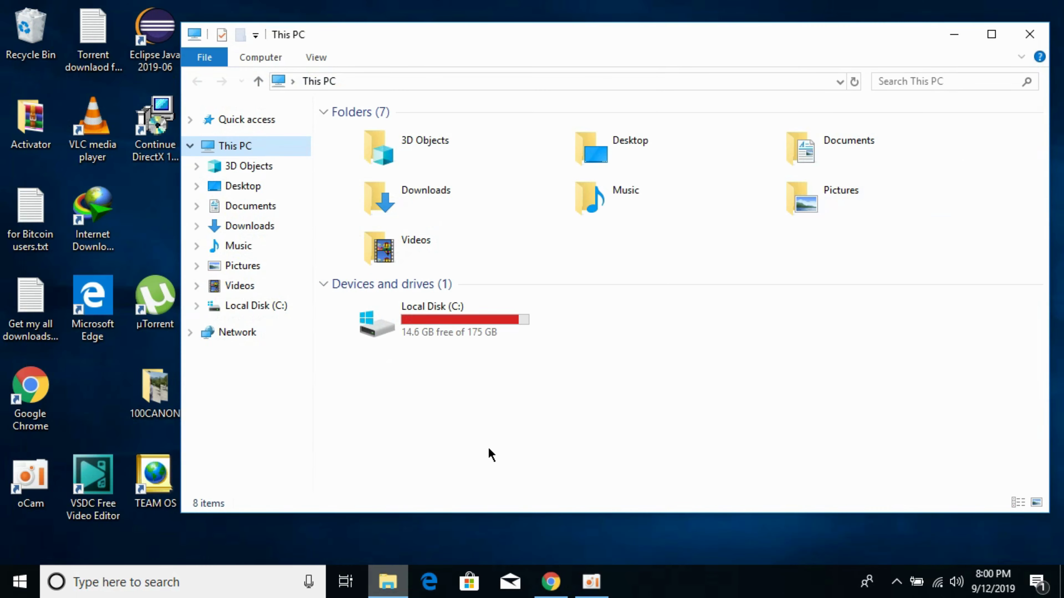
# Go to Downloads\Compressed, select both zips, and open api-ms-win-crt-convert-l1-1-0.zip
pyautogui.click(271, 228)
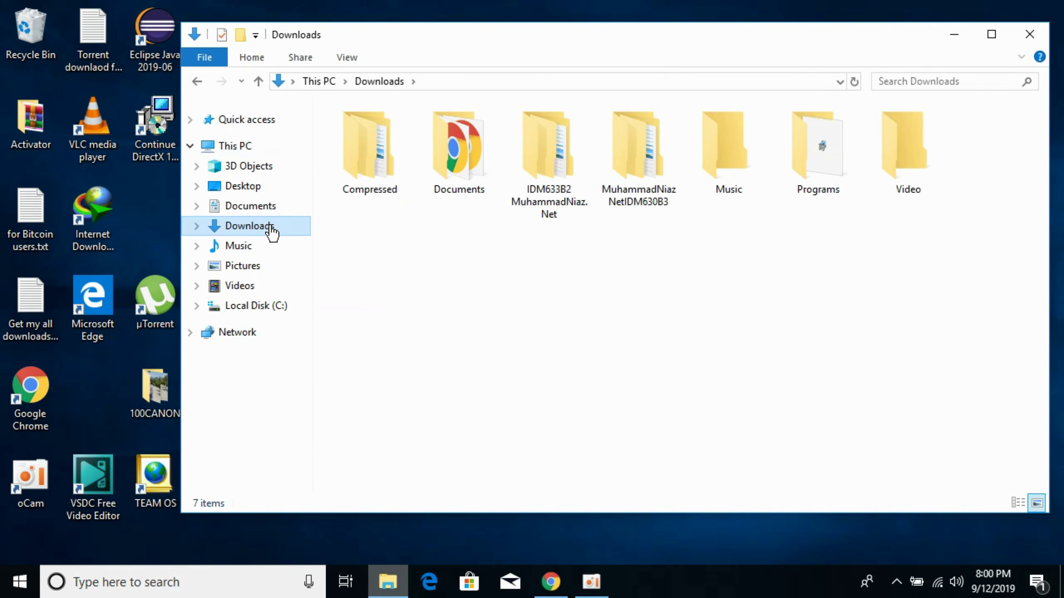
pyautogui.doubleClick(375, 163)
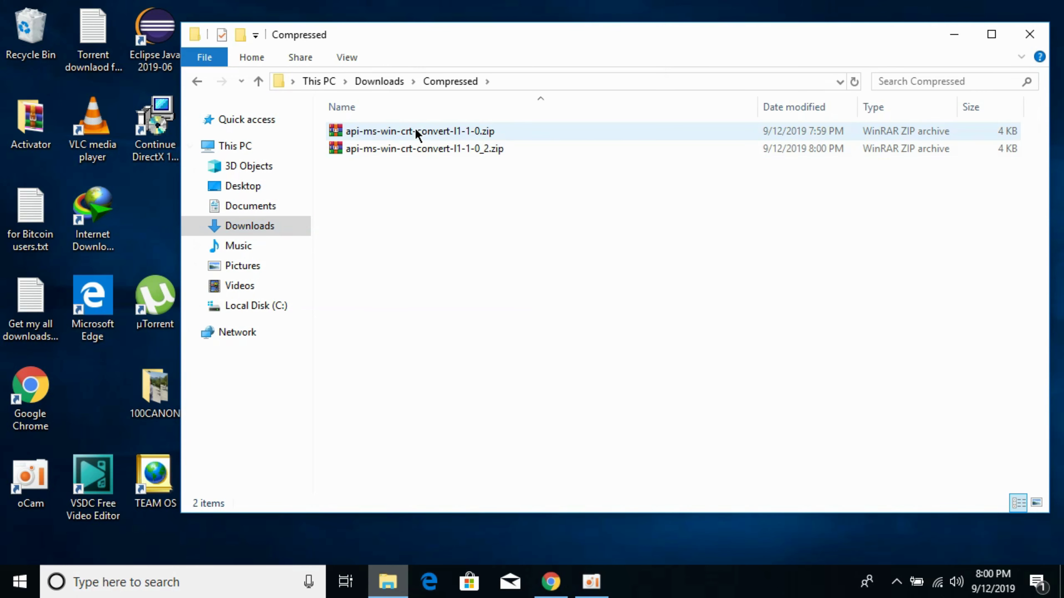
pyautogui.click(440, 130)
pyautogui.click(453, 151)
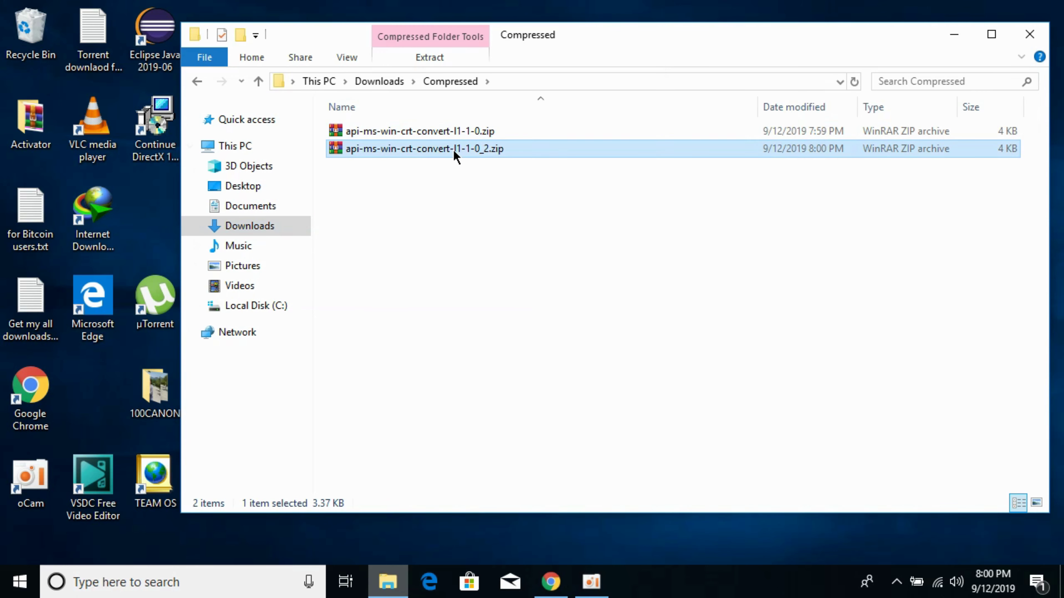
pyautogui.doubleClick(469, 126)
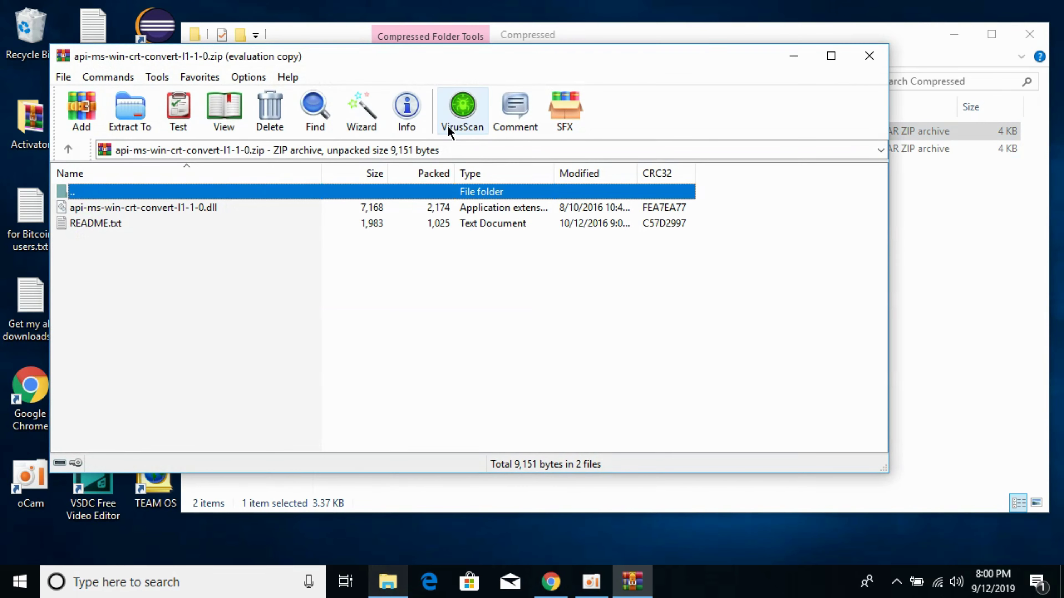
# Extract api-ms-win-crt-convert-l1-1-0.zip into its suggested folder with WinRAR
pyautogui.click(130, 111)
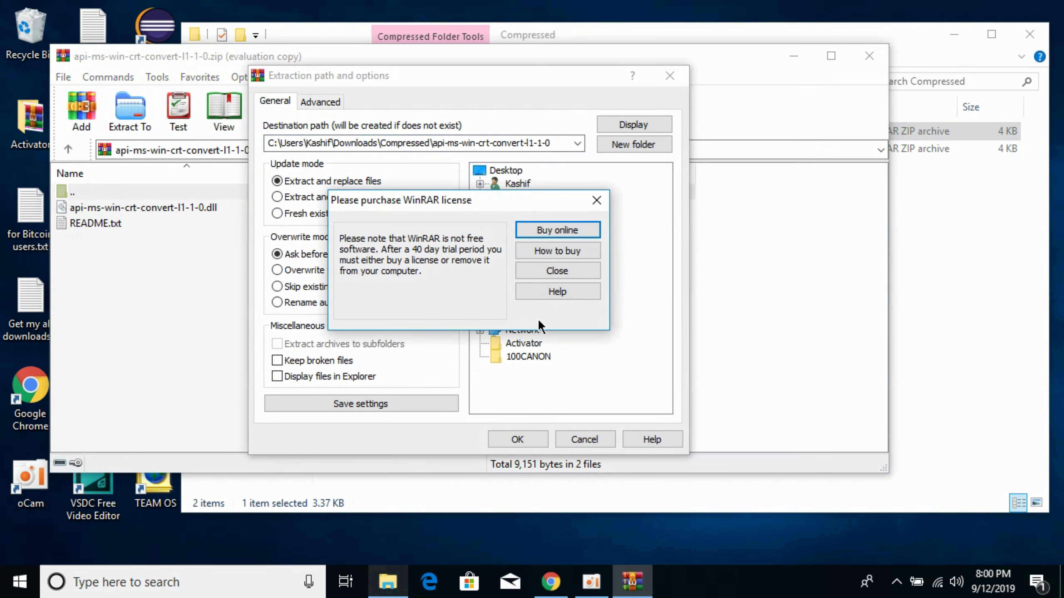
pyautogui.click(556, 270)
pyautogui.click(527, 443)
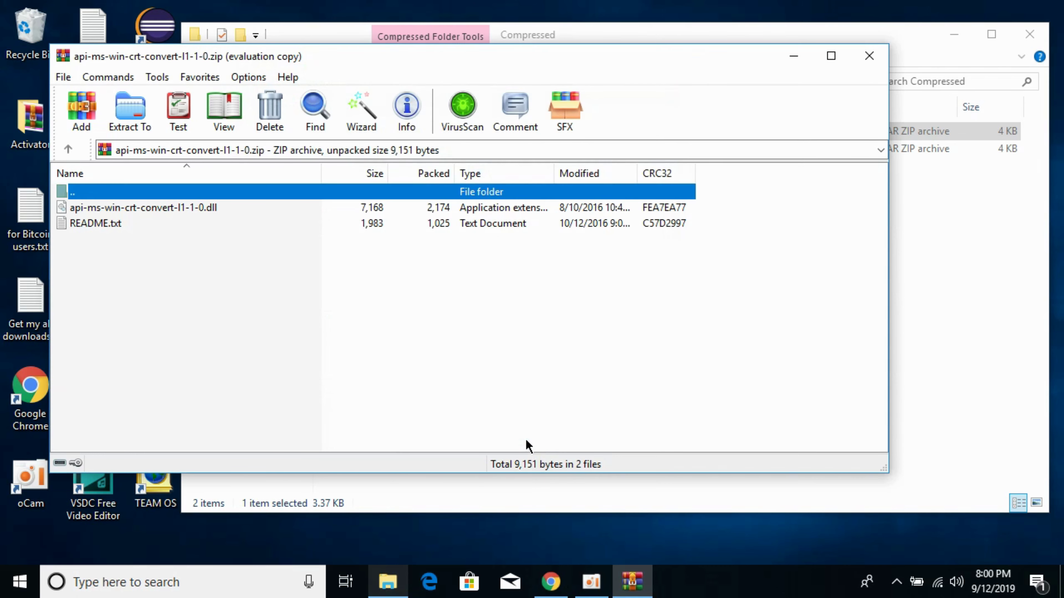
pyautogui.click(864, 64)
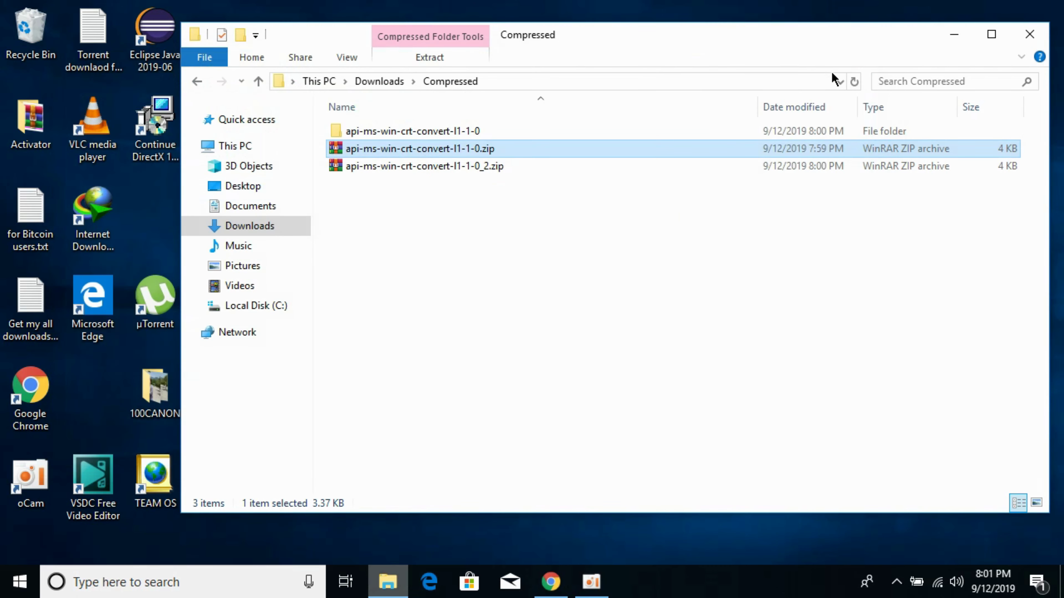
# Extract api-ms-win-crt-convert-l1-1-0_2.zip to the default folder, then close WinRAR and its expiry notice
pyautogui.doubleClick(570, 171)
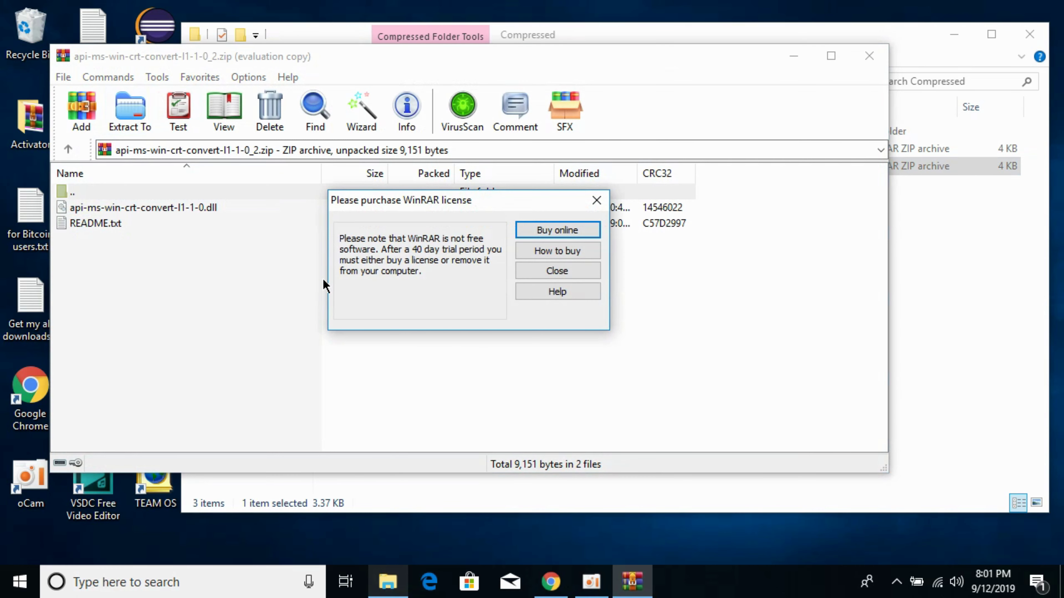
pyautogui.click(531, 271)
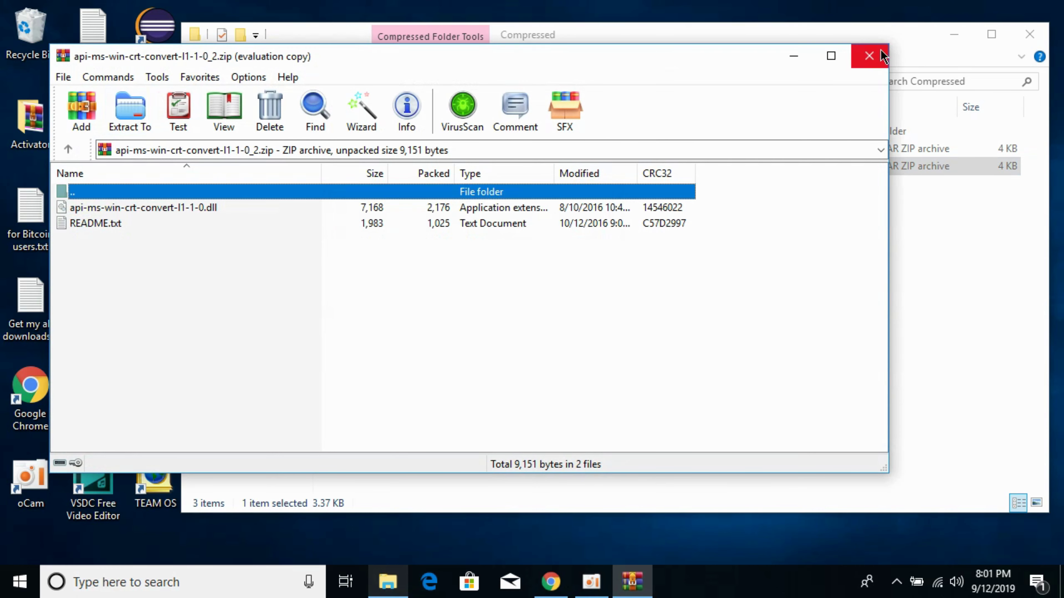
pyautogui.click(869, 56)
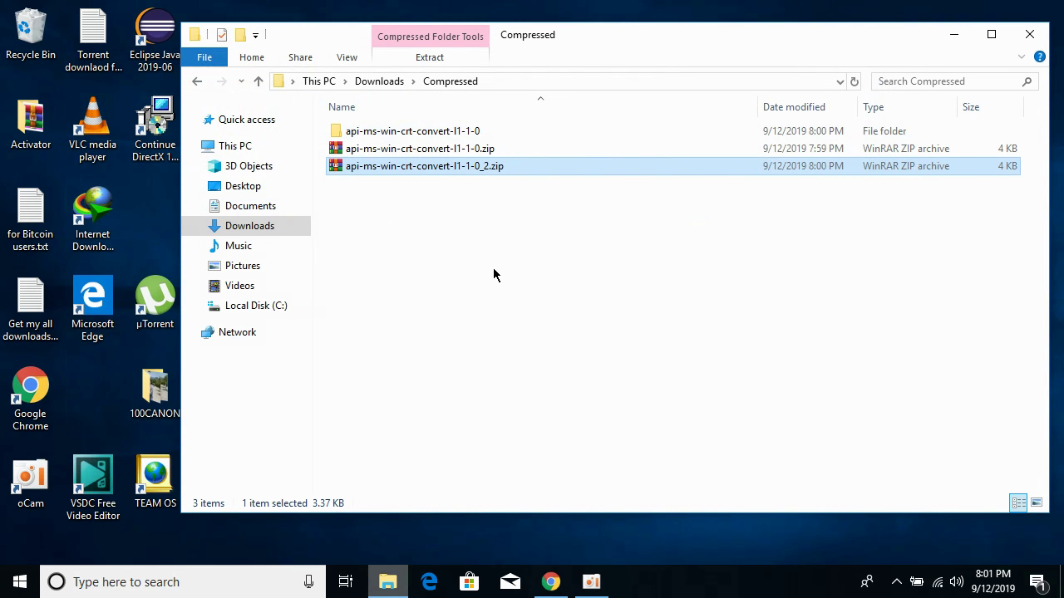
pyautogui.click(134, 125)
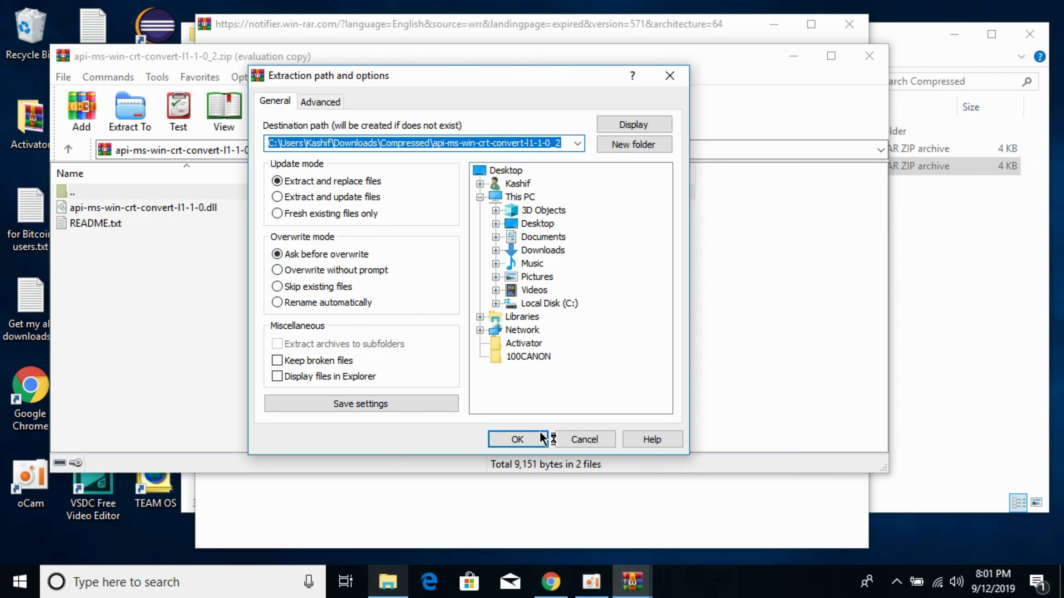
pyautogui.click(516, 438)
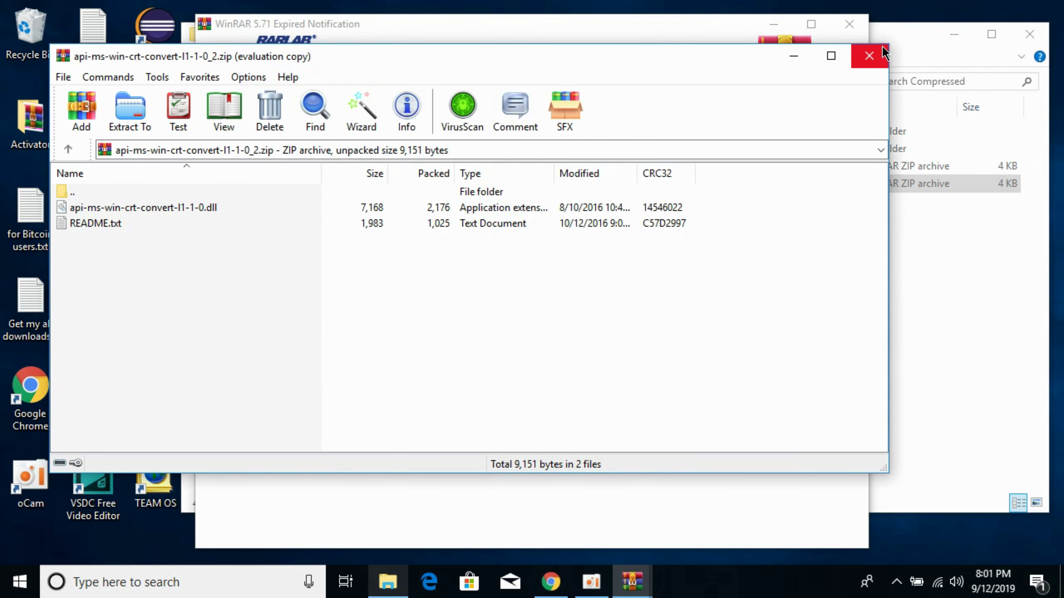
pyautogui.click(869, 55)
pyautogui.click(850, 24)
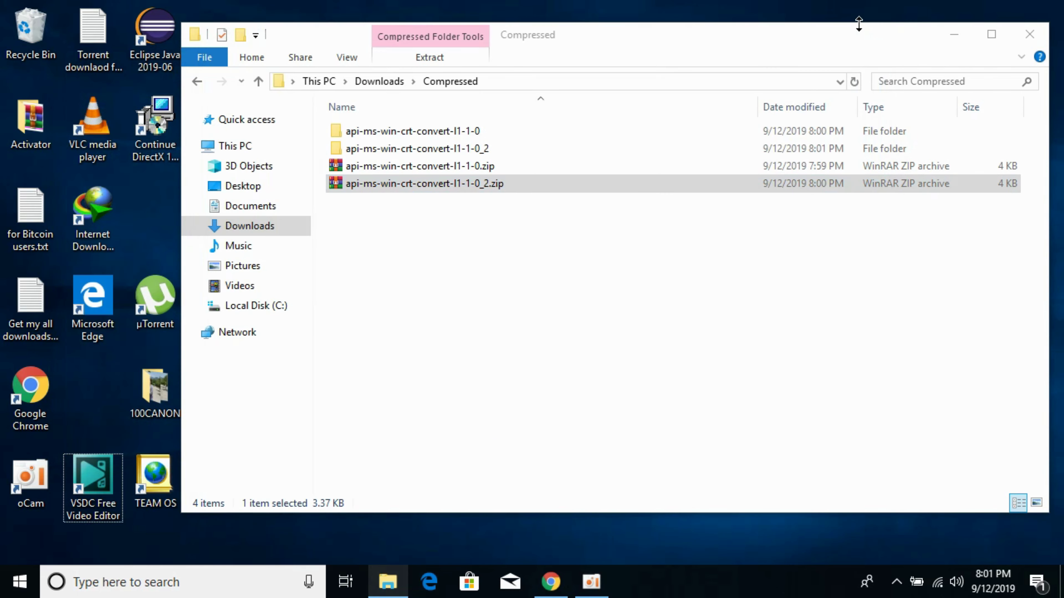
pyautogui.click(478, 134)
# Open the api-ms-win-crt-convert-l1-1-0 folder and copy api-ms-win-crt-convert-l1-1-0.dll
pyautogui.click(485, 145)
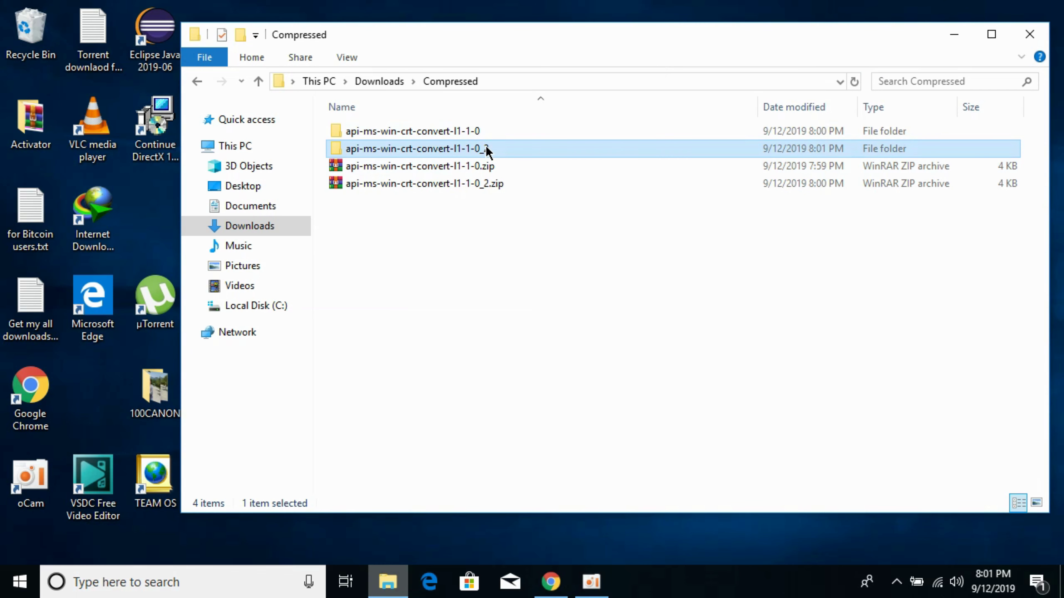
pyautogui.doubleClick(471, 130)
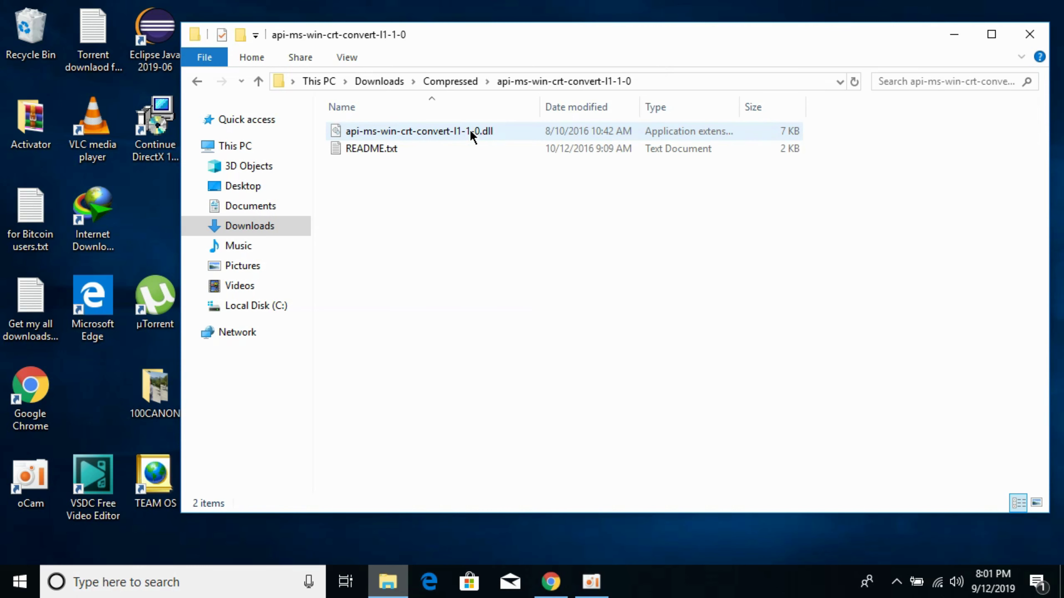
pyautogui.click(470, 130)
pyautogui.rightClick(470, 131)
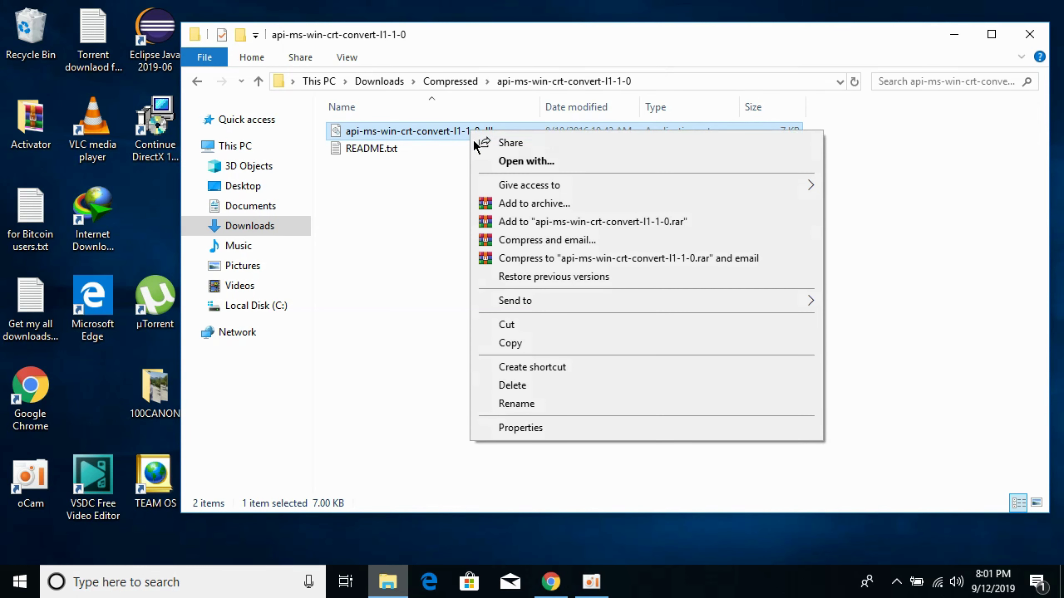
pyautogui.click(524, 347)
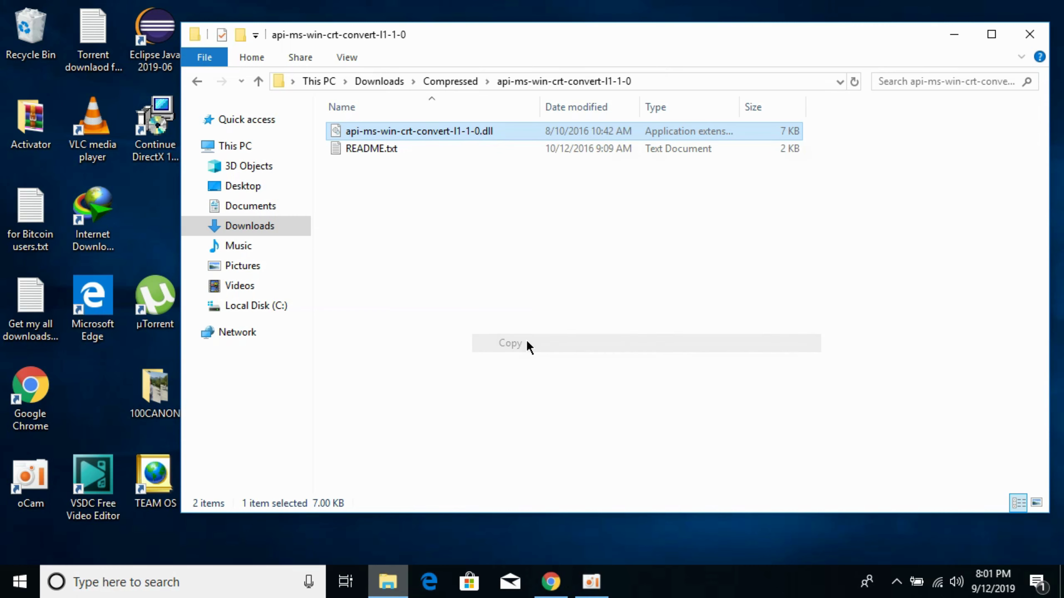
pyautogui.rightClick(268, 299)
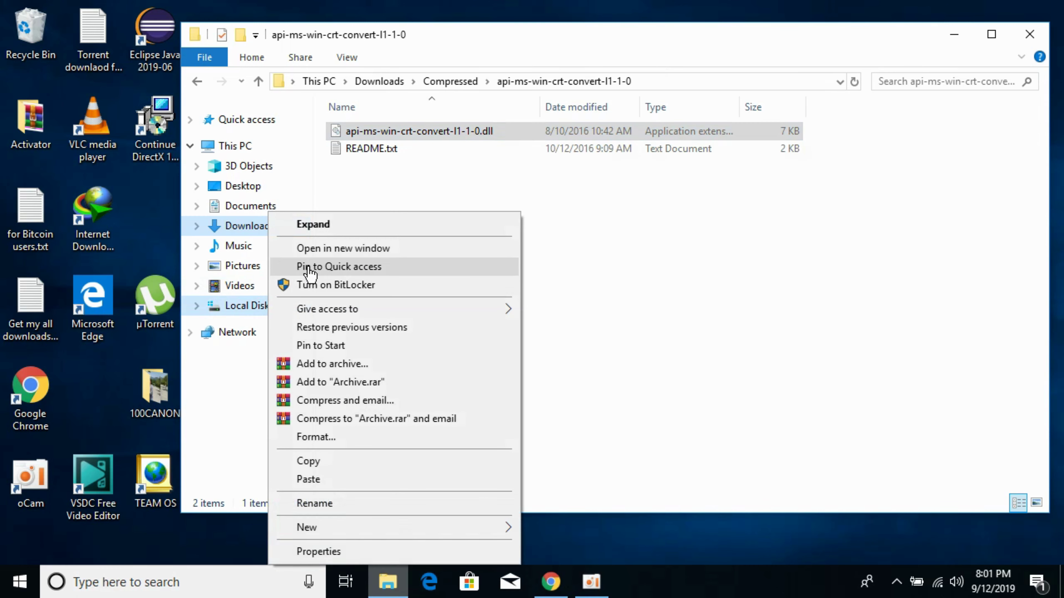
# Open C: in a new window, browse to Windows\System32, and paste the DLL with administrator permission
pyautogui.click(340, 248)
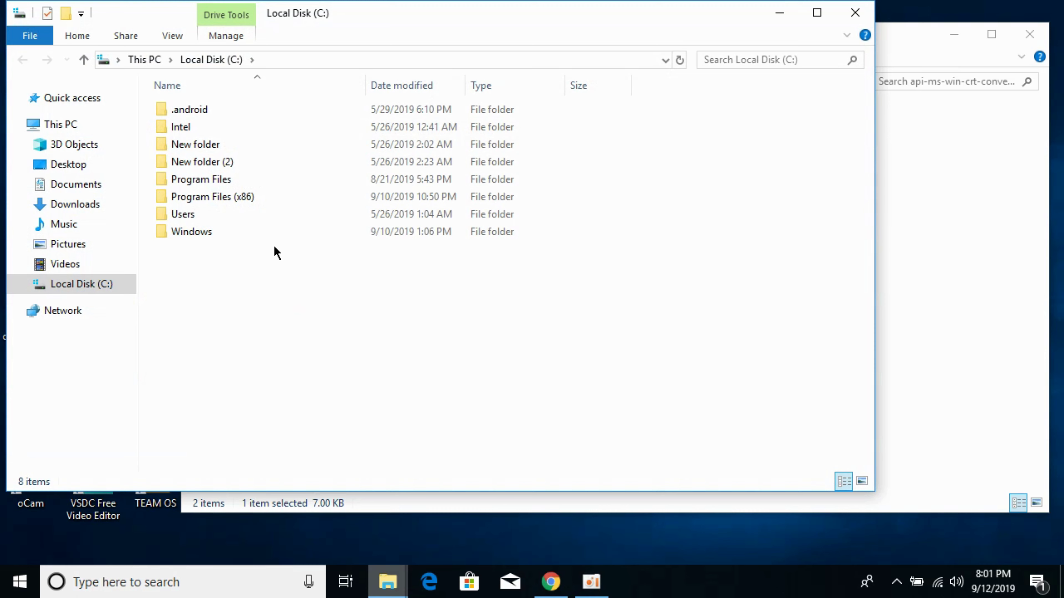
pyautogui.click(204, 234)
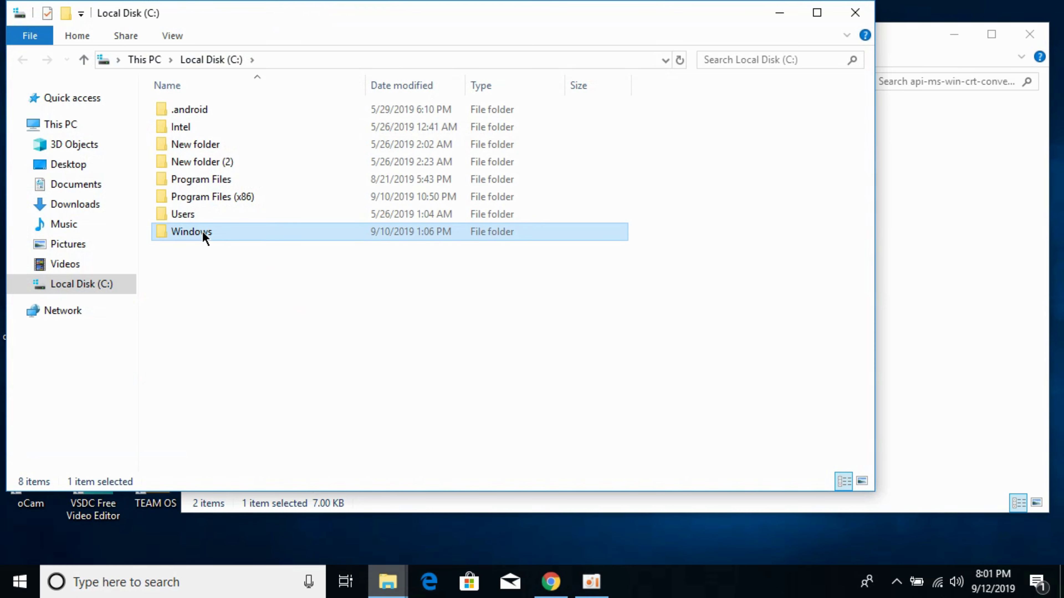
pyautogui.doubleClick(204, 235)
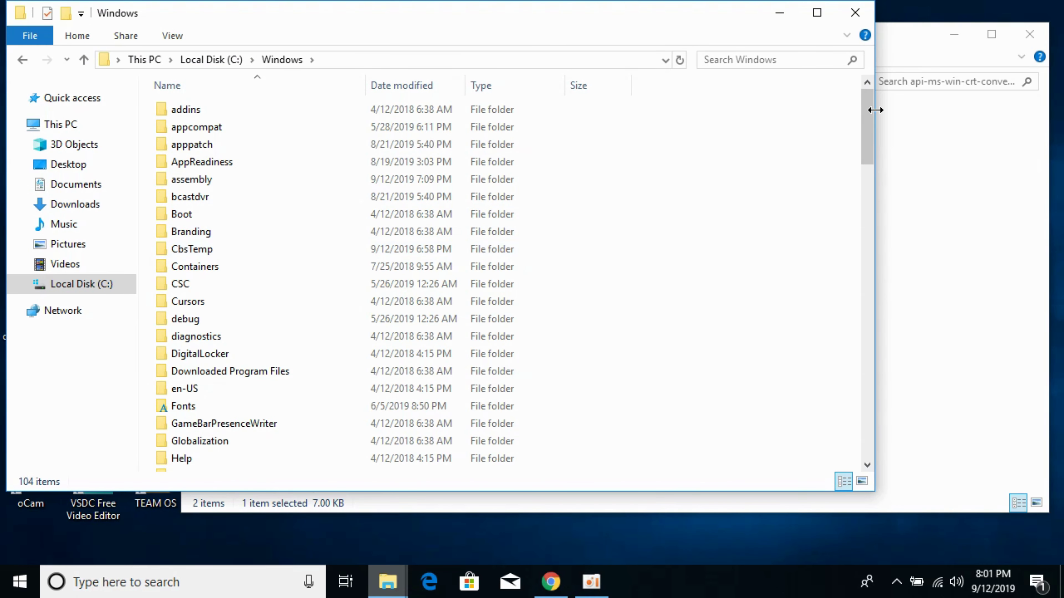
pyautogui.moveTo(865, 128); pyautogui.dragTo(875, 319)
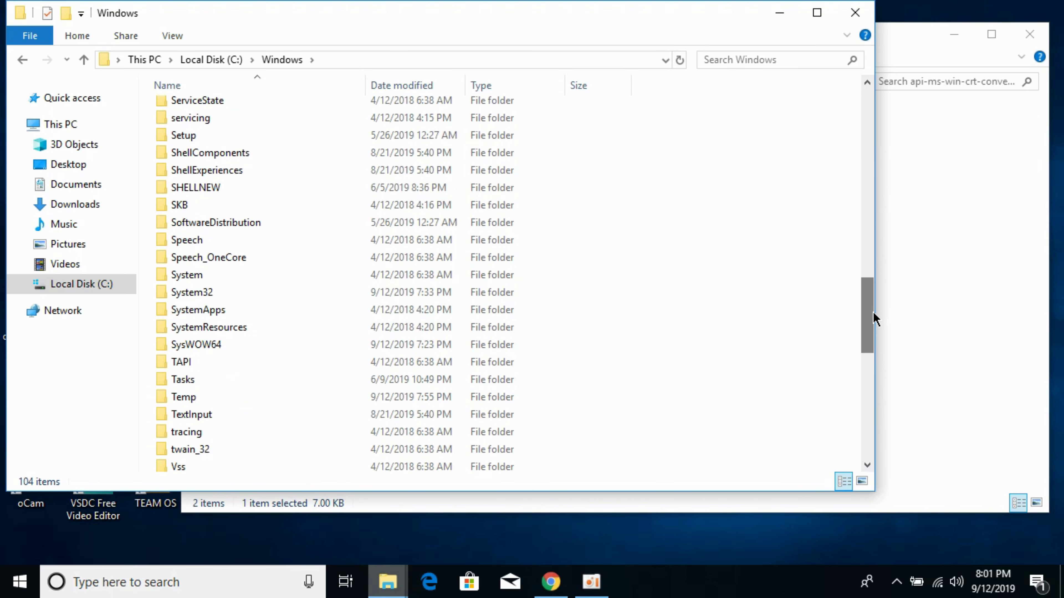
pyautogui.doubleClick(394, 292)
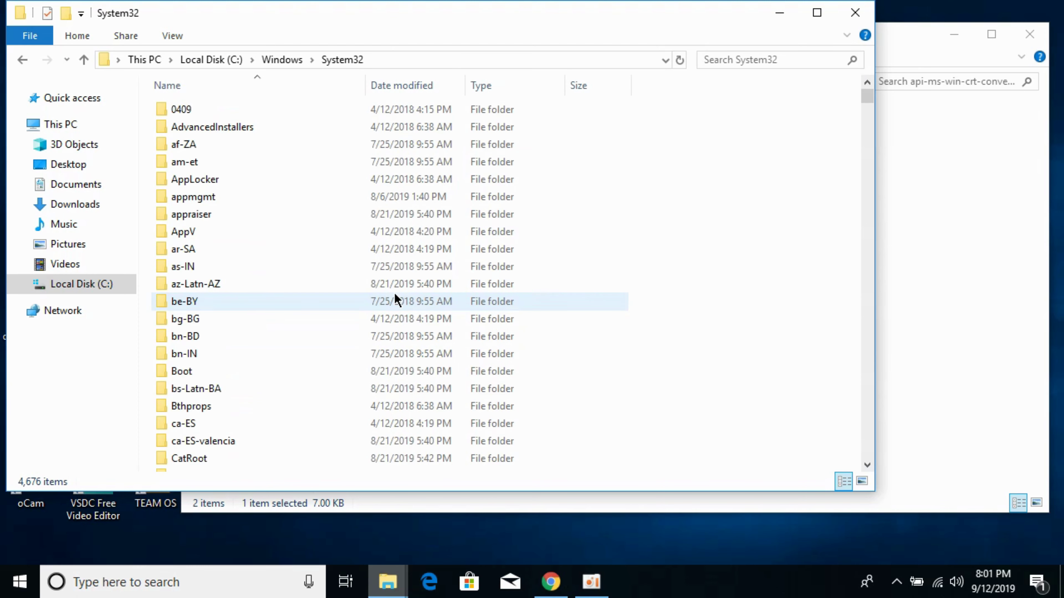
pyautogui.rightClick(642, 228)
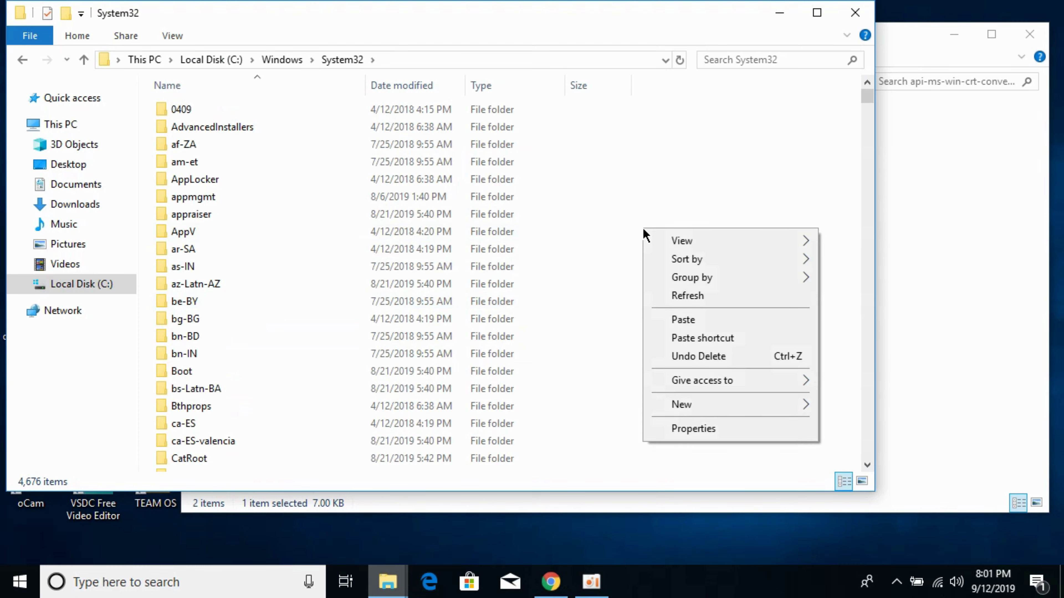
pyautogui.click(684, 322)
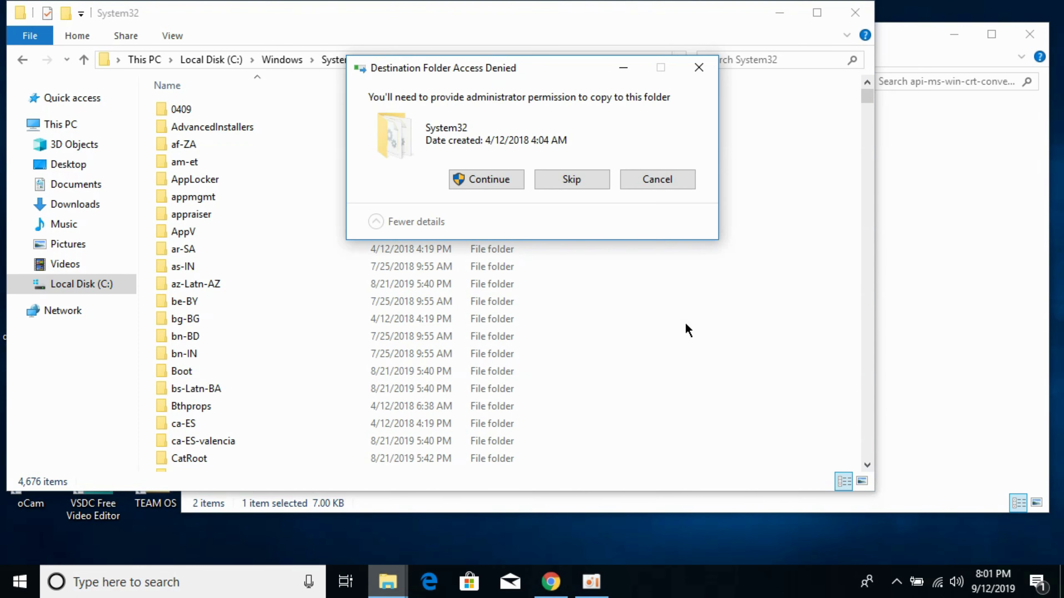
pyautogui.click(488, 181)
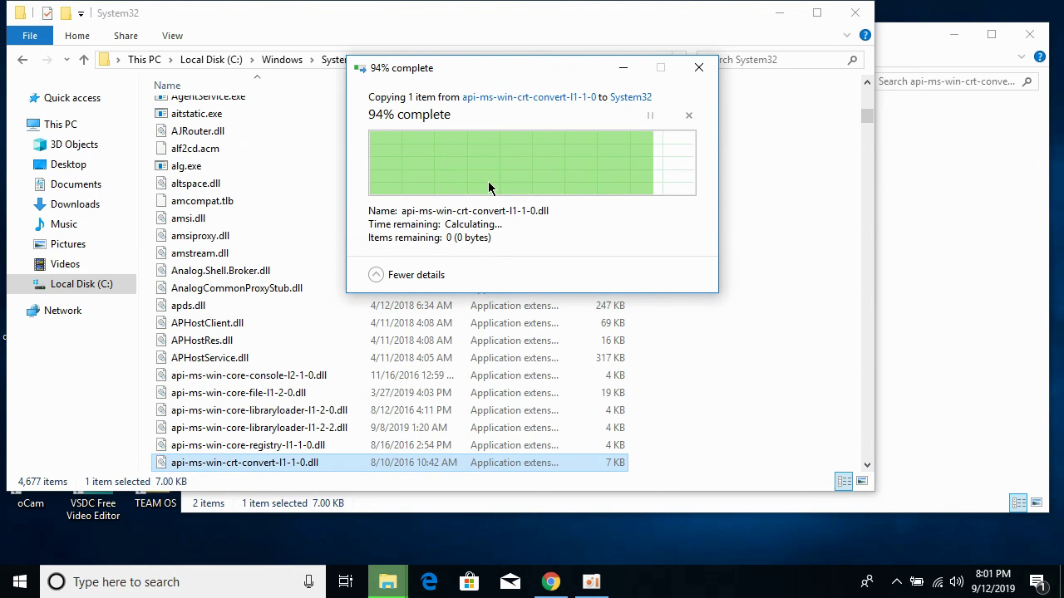
# Copy api-ms-win-crt-convert-l1-1-0.dll from the api-ms-win-crt-convert-l1-1-0_2 folder
pyautogui.click(936, 184)
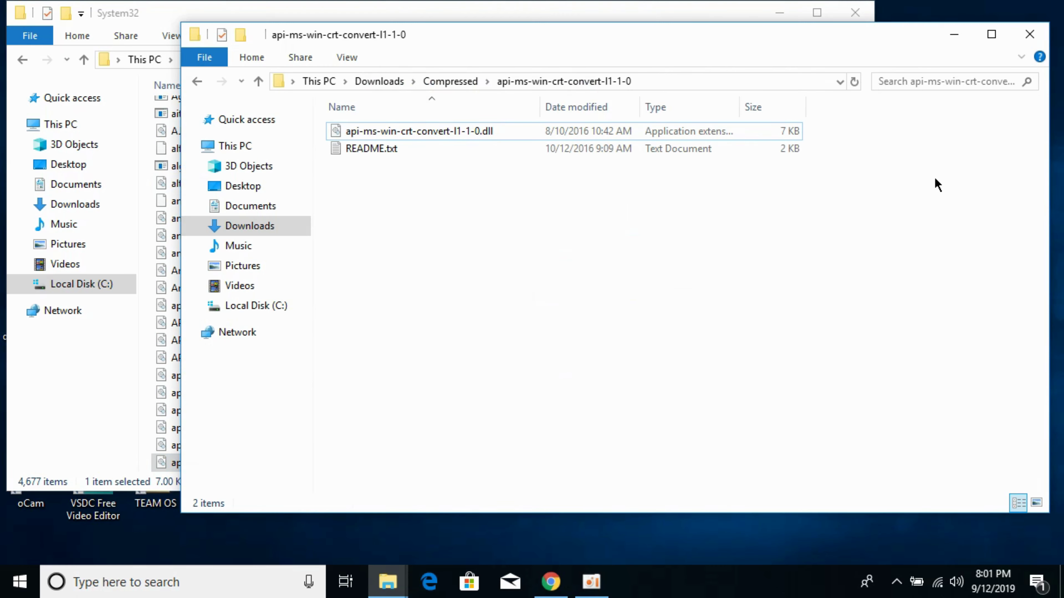
pyautogui.click(197, 81)
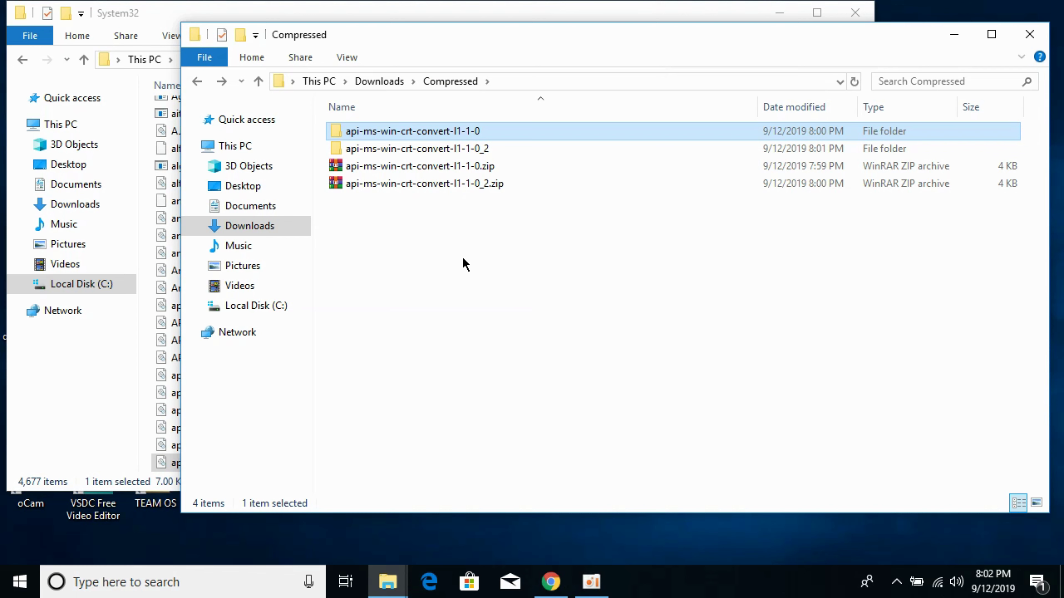
pyautogui.doubleClick(467, 147)
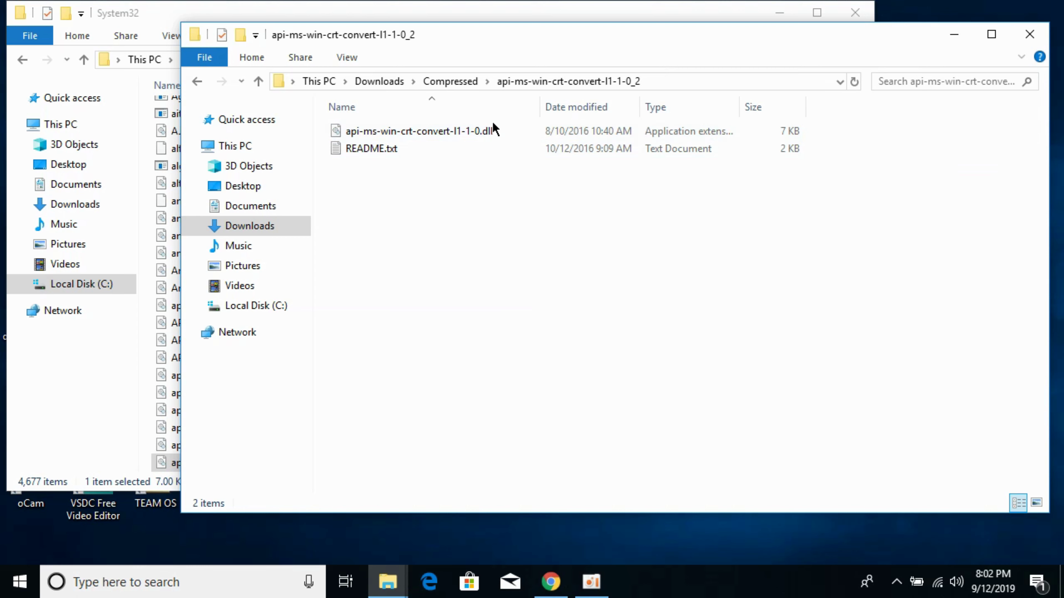
pyautogui.click(500, 116)
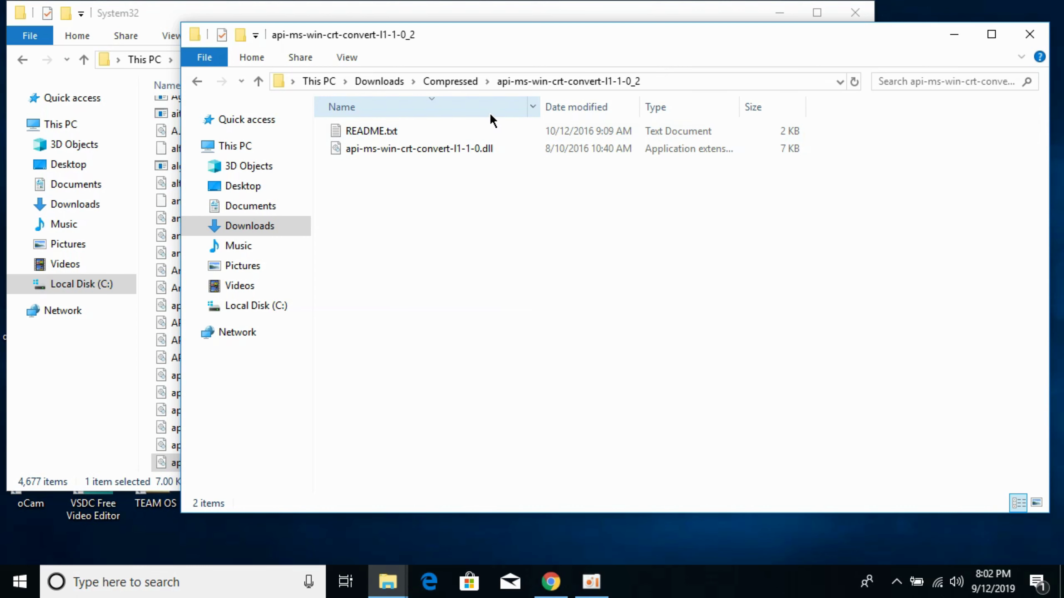
pyautogui.click(492, 117)
pyautogui.click(493, 131)
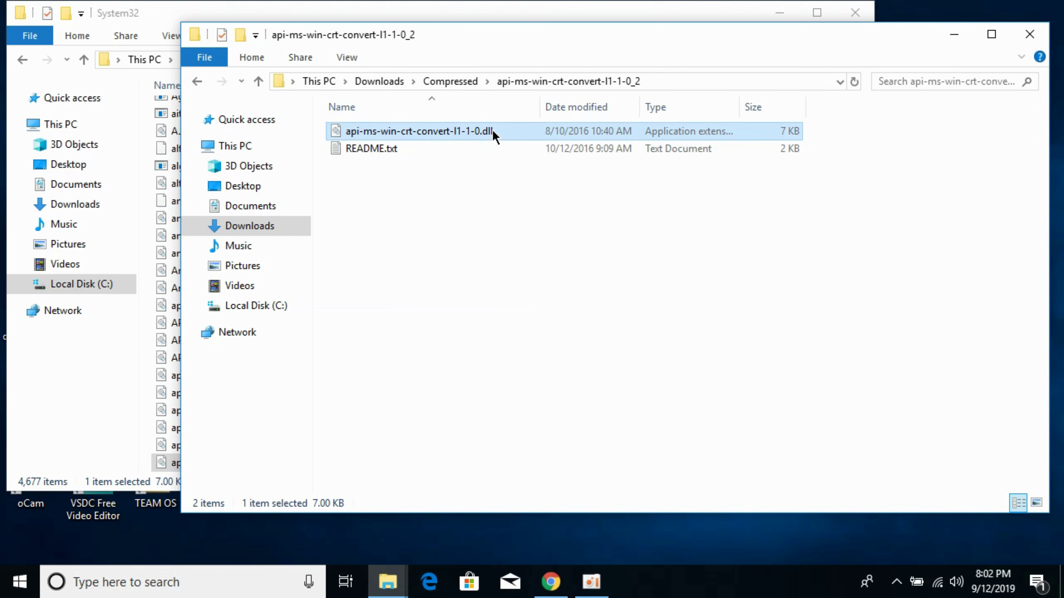
pyautogui.rightClick(492, 131)
pyautogui.click(529, 343)
# Paste it into C:\Windows\System32, replacing the existing file with administrator permission
pyautogui.click(142, 22)
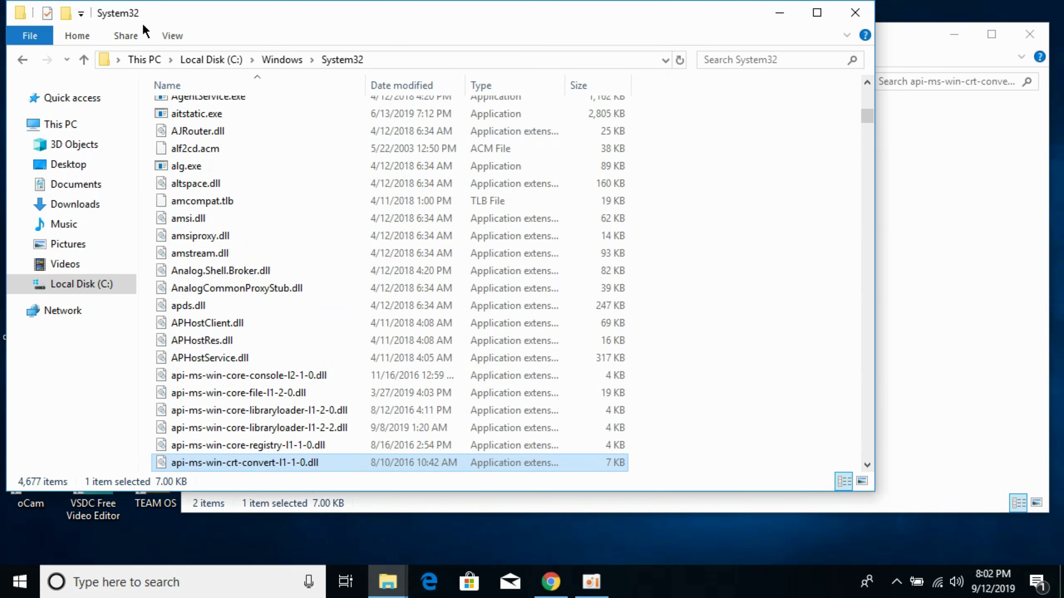
pyautogui.click(22, 61)
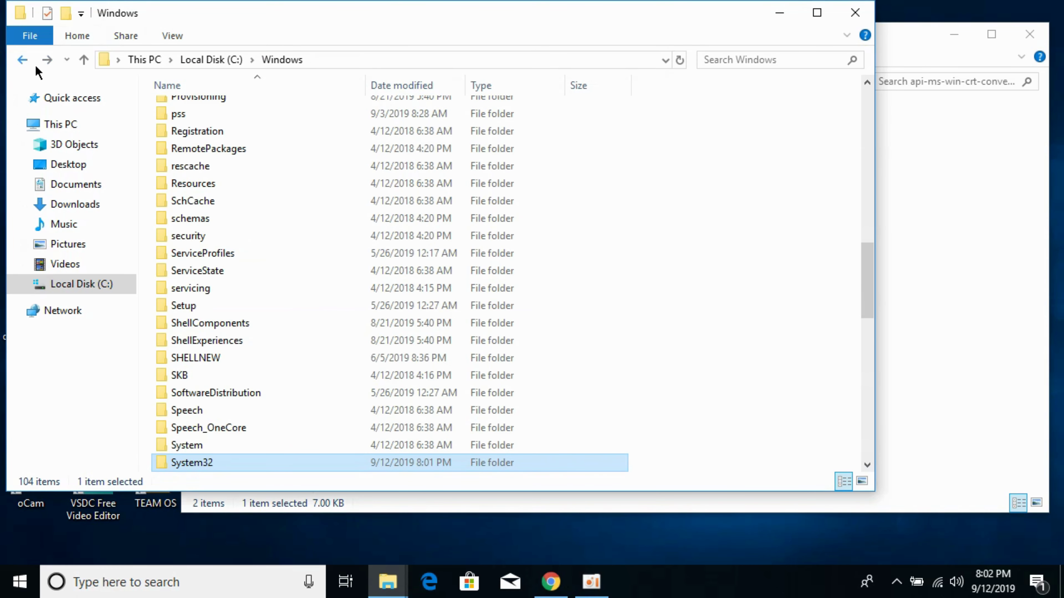
pyautogui.doubleClick(226, 471)
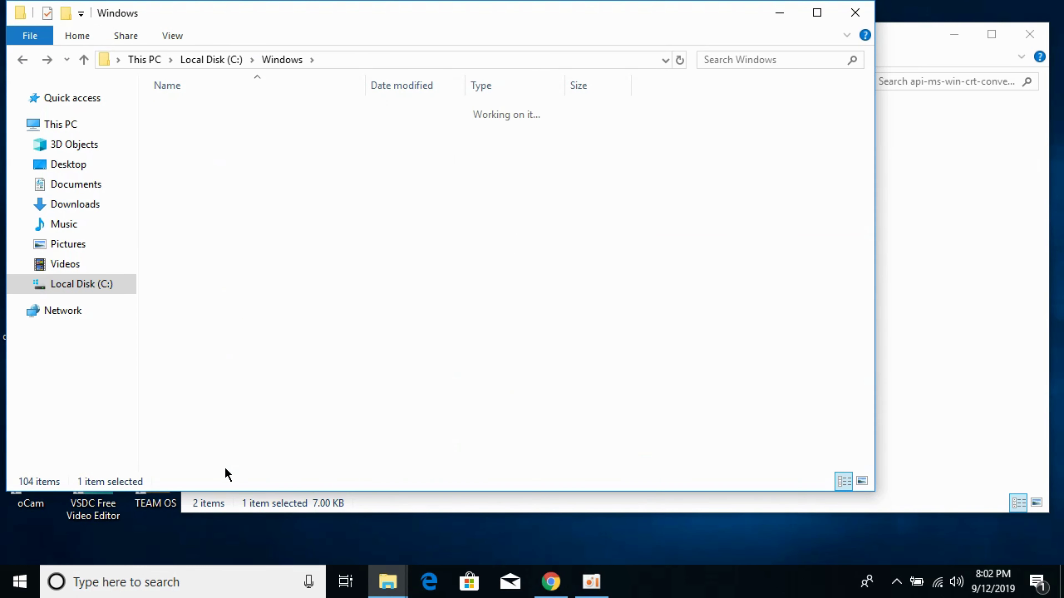
pyautogui.rightClick(694, 187)
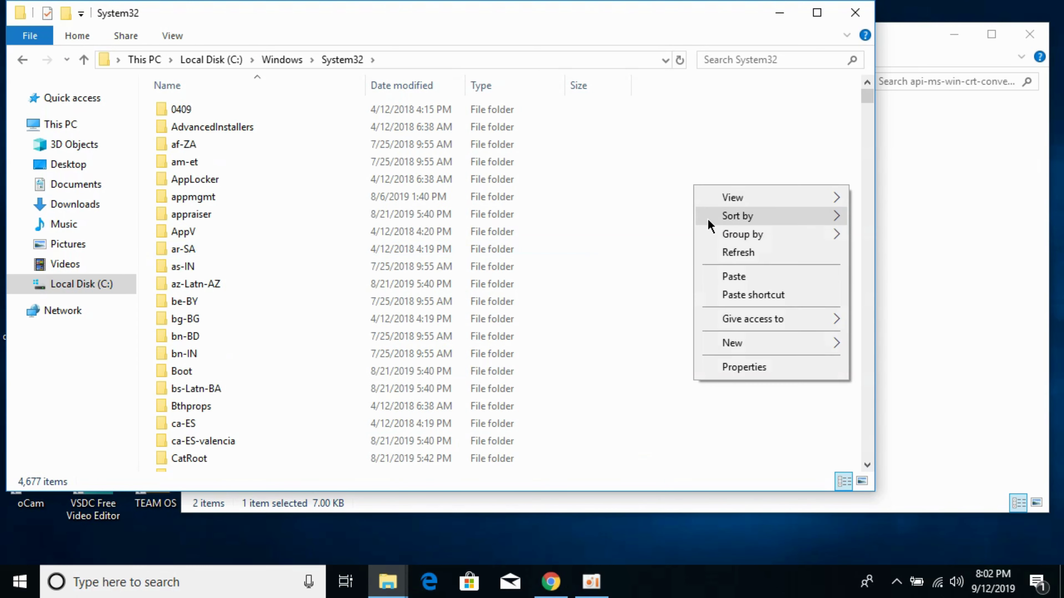
pyautogui.click(734, 276)
pyautogui.click(524, 182)
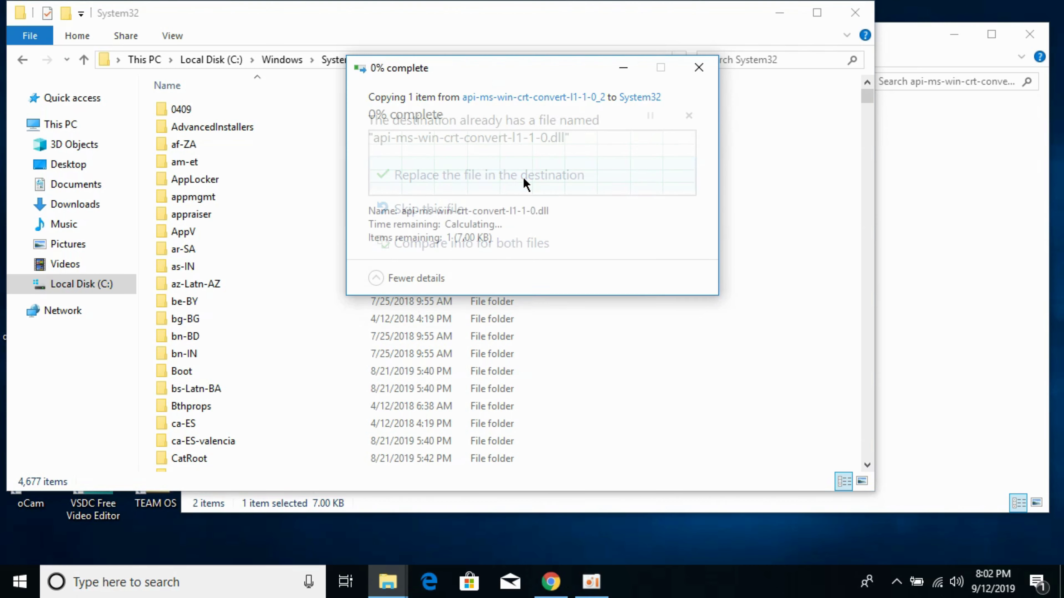
pyautogui.click(511, 184)
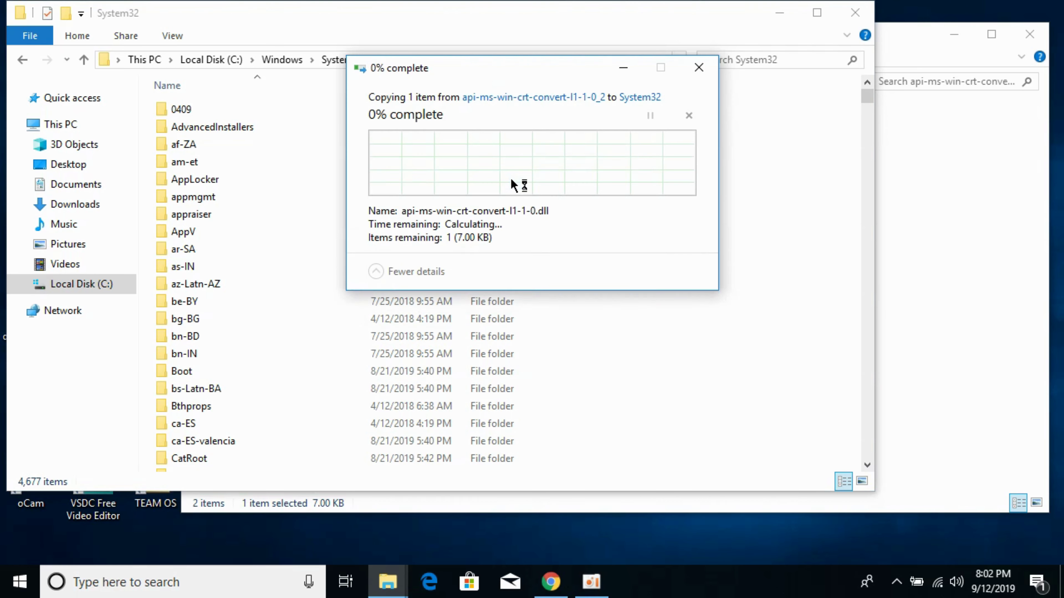
pyautogui.click(932, 234)
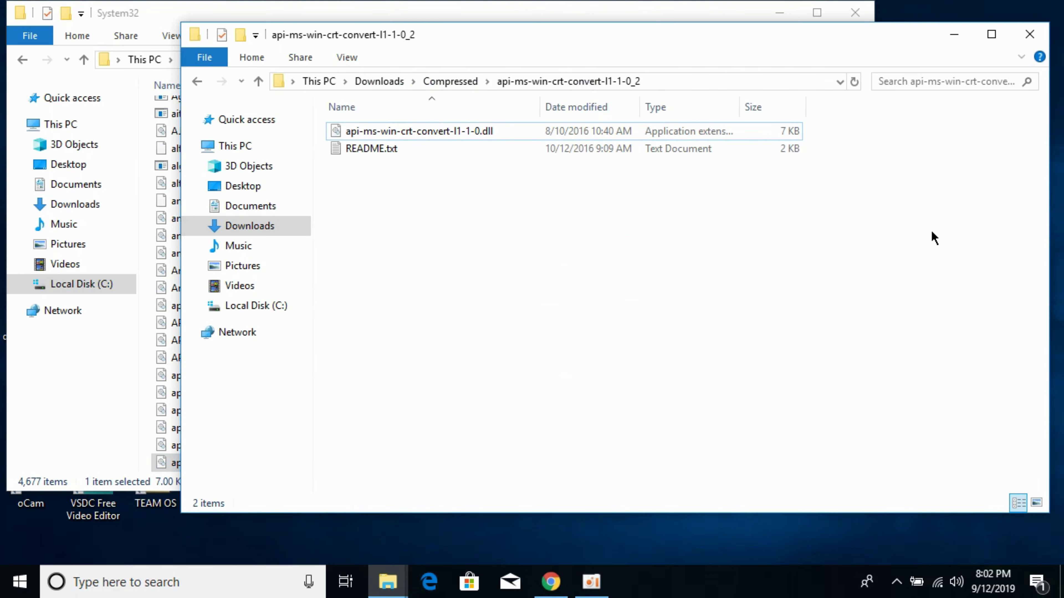
# Copy api-ms-win-crt-convert-l1-1-0.dll from the api-ms-win-crt-convert-l1-1-0 folder in the compressed archive
pyautogui.click(198, 82)
pyautogui.doubleClick(348, 132)
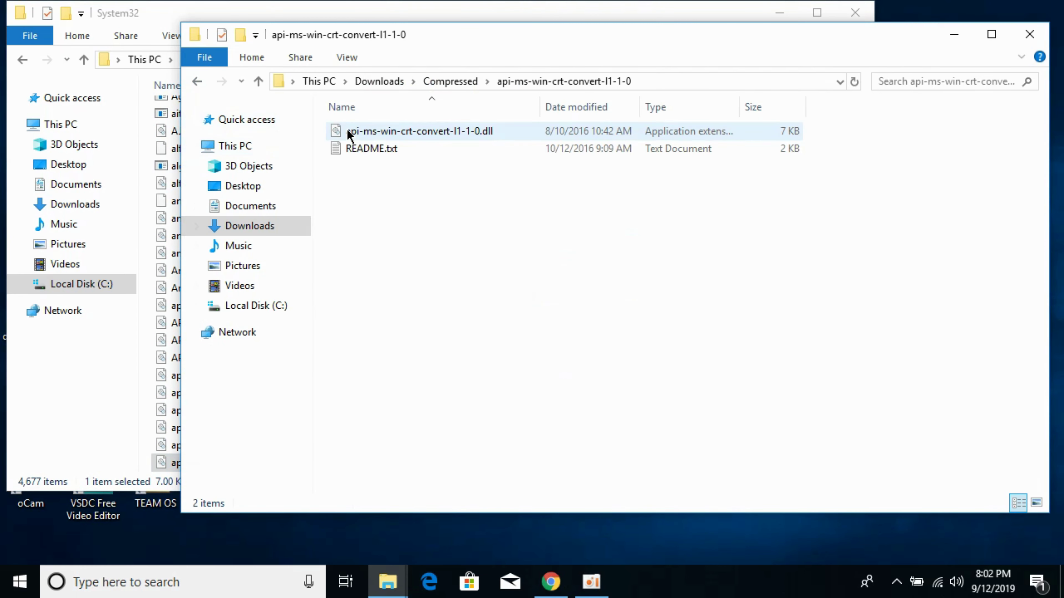
pyautogui.click(369, 131)
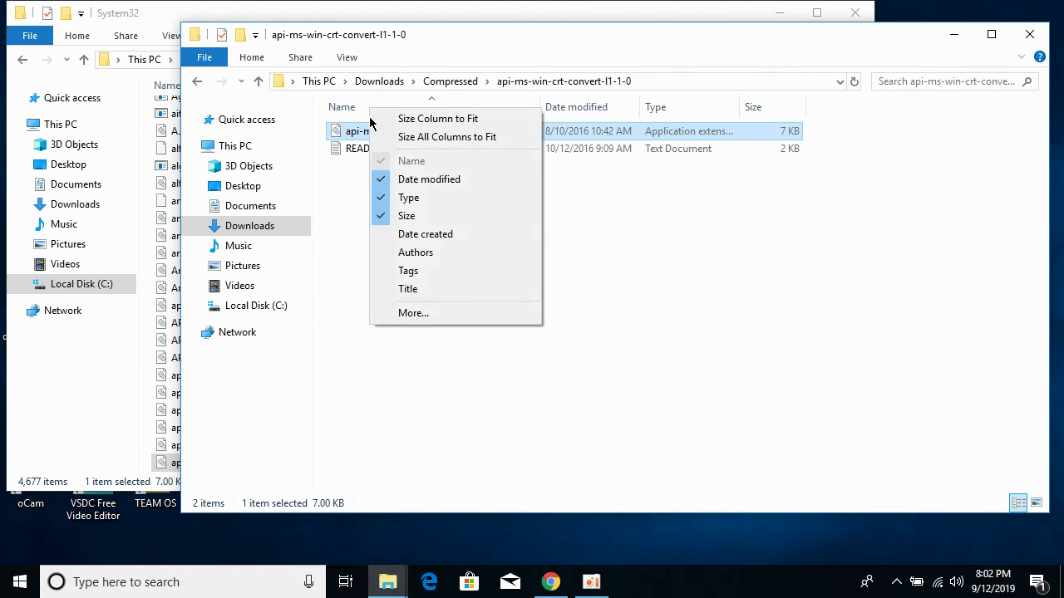
pyautogui.click(350, 132)
pyautogui.click(350, 132)
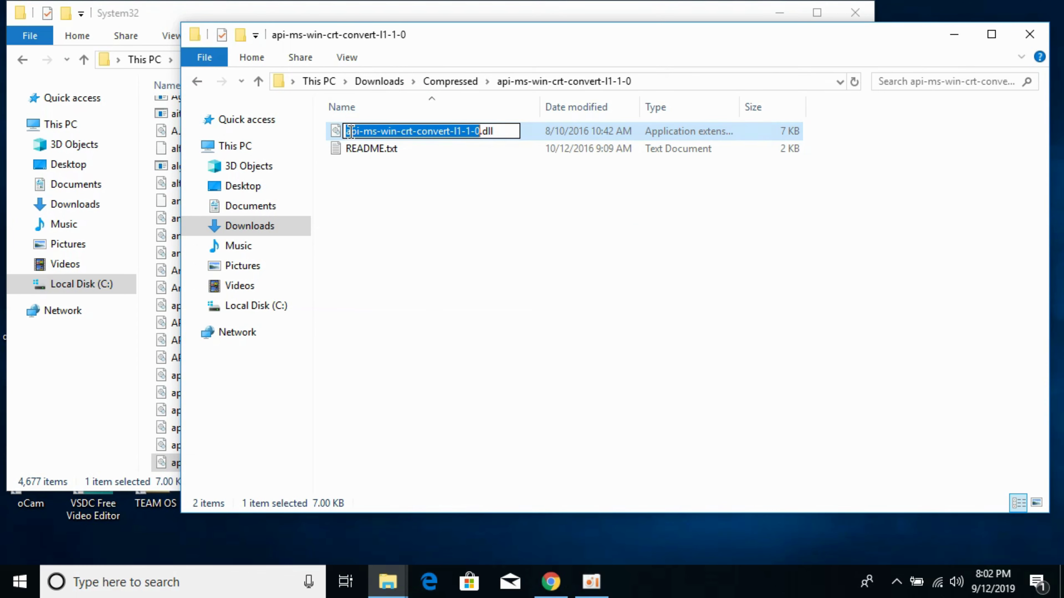
pyautogui.click(335, 129)
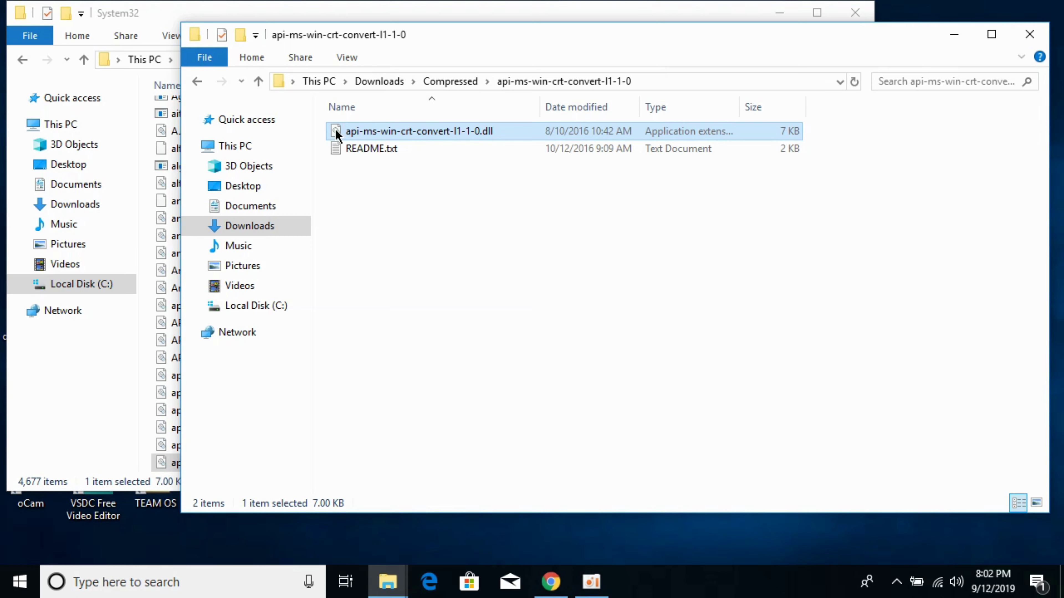
pyautogui.rightClick(335, 133)
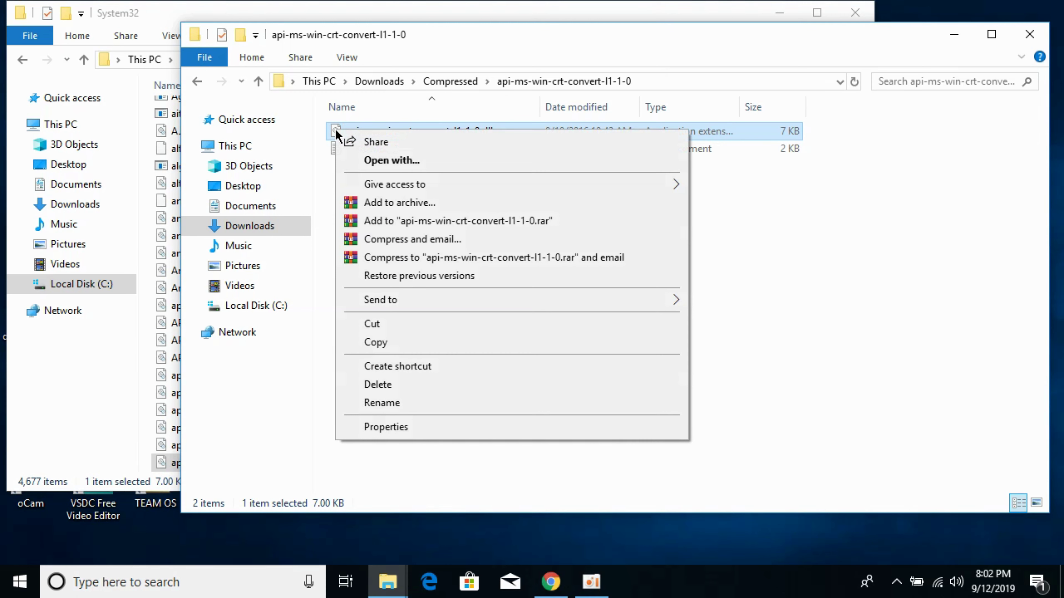
pyautogui.click(370, 348)
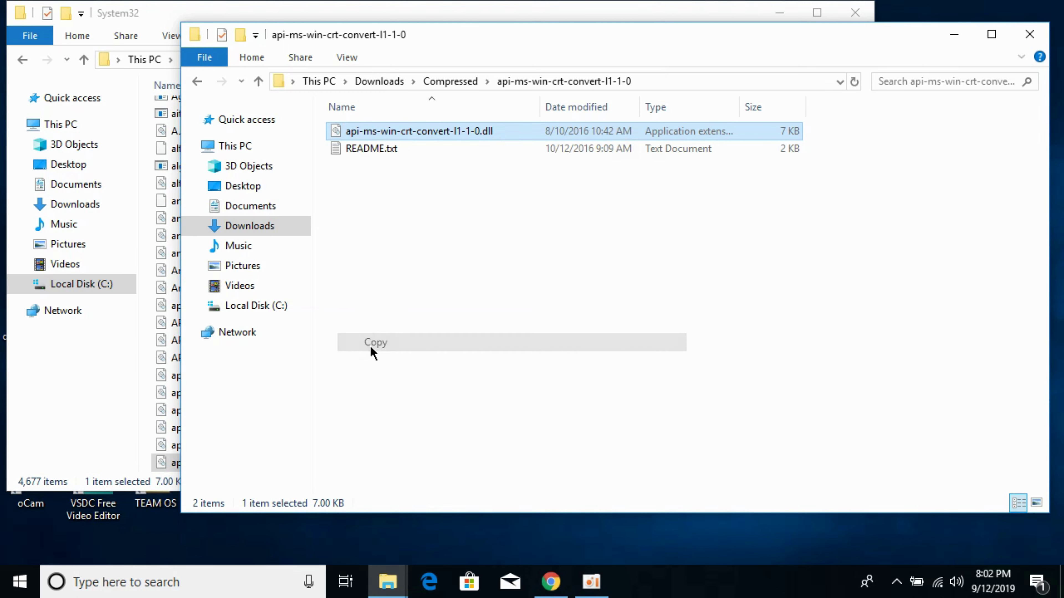
# Paste the dll into C:\Windows\SysWOW64, granting administrator permission to continue
pyautogui.click(23, 59)
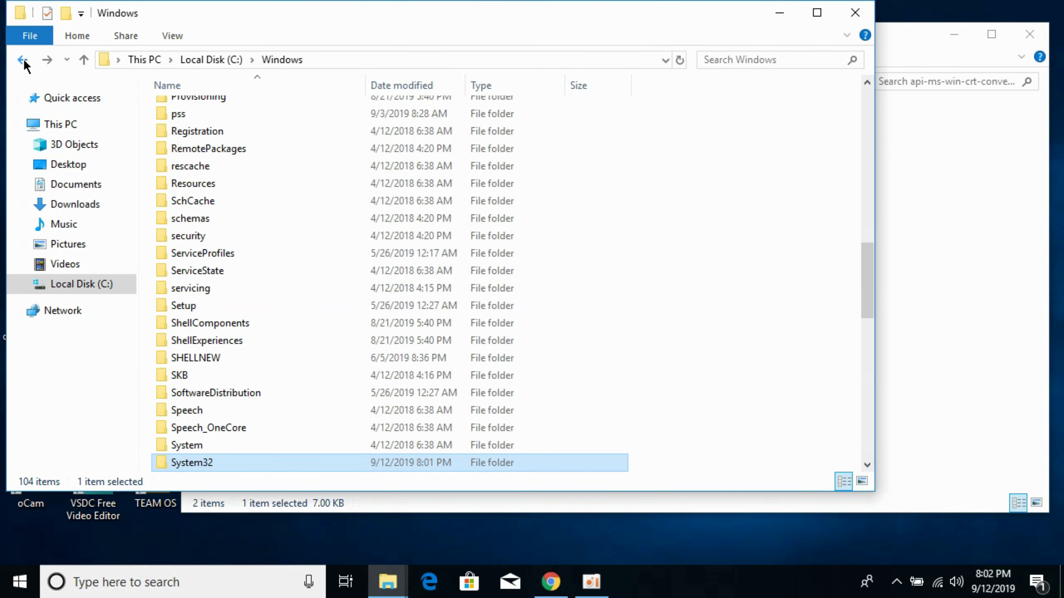
pyautogui.moveTo(863, 276); pyautogui.dragTo(865, 312)
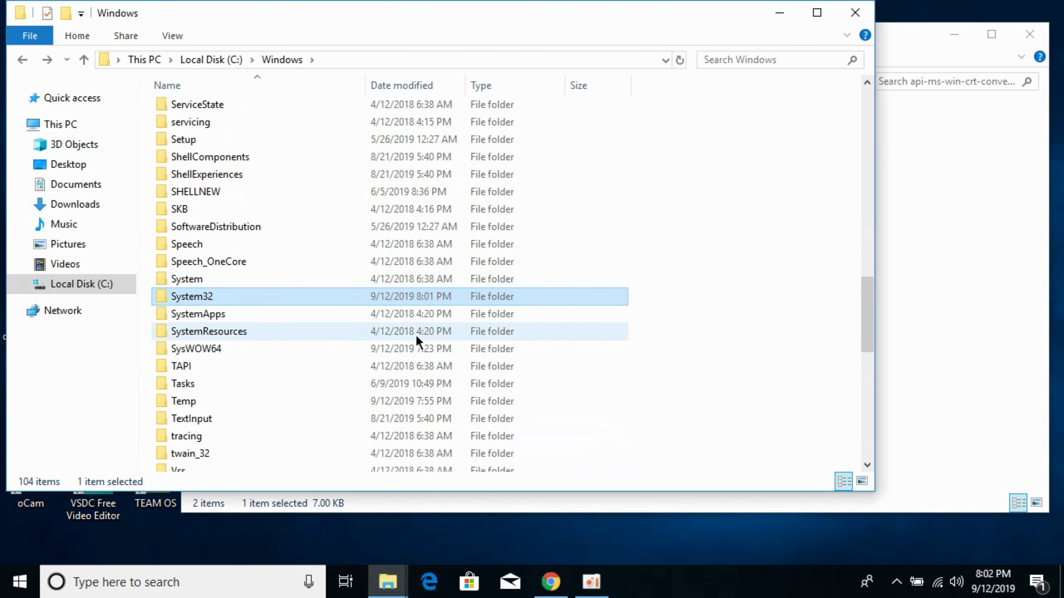
pyautogui.click(406, 345)
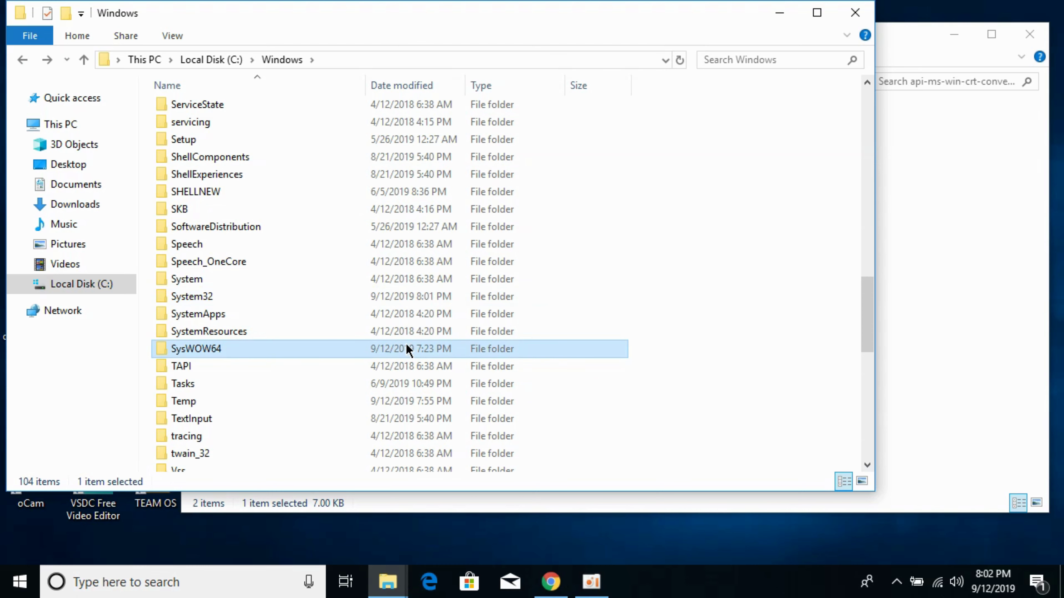
pyautogui.doubleClick(406, 346)
pyautogui.rightClick(696, 214)
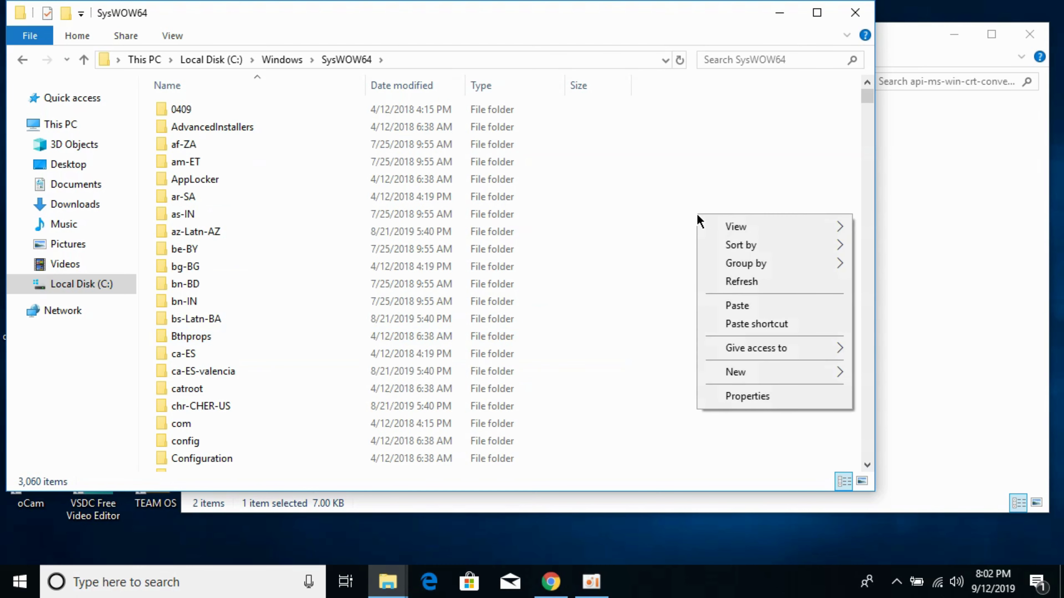
pyautogui.click(749, 306)
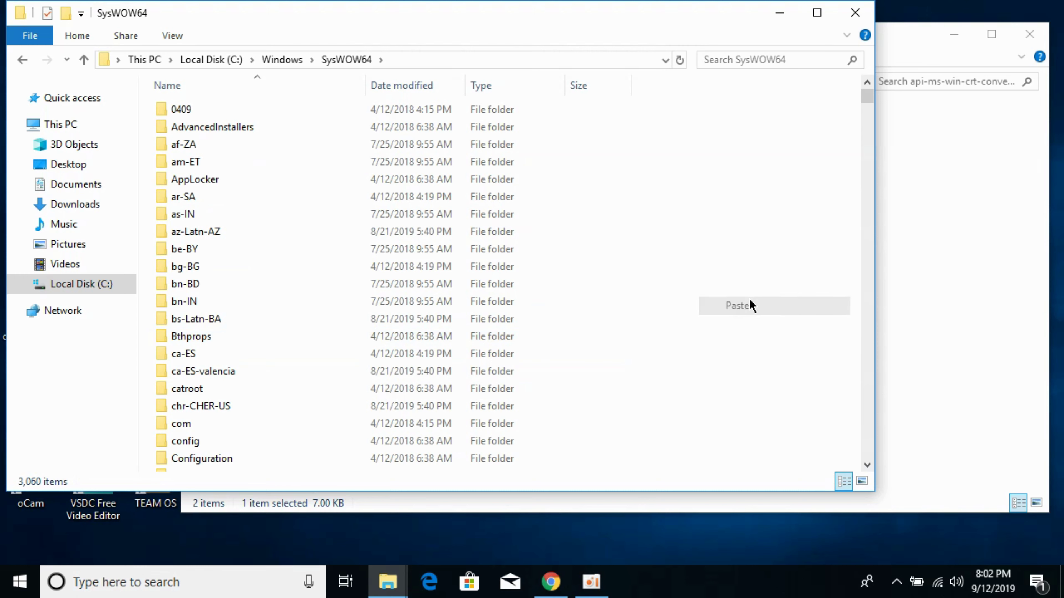
pyautogui.click(465, 179)
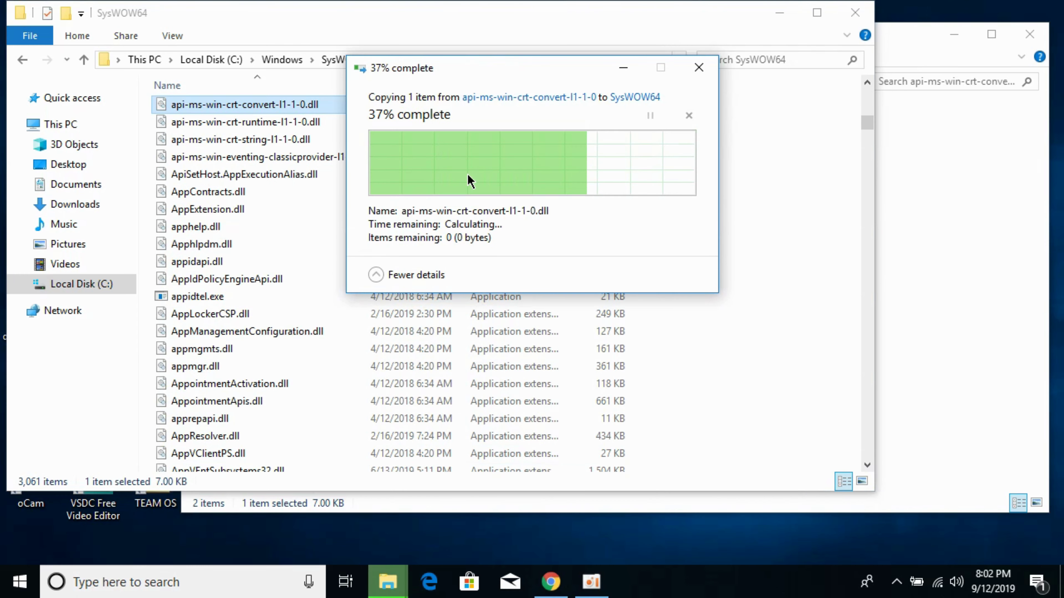